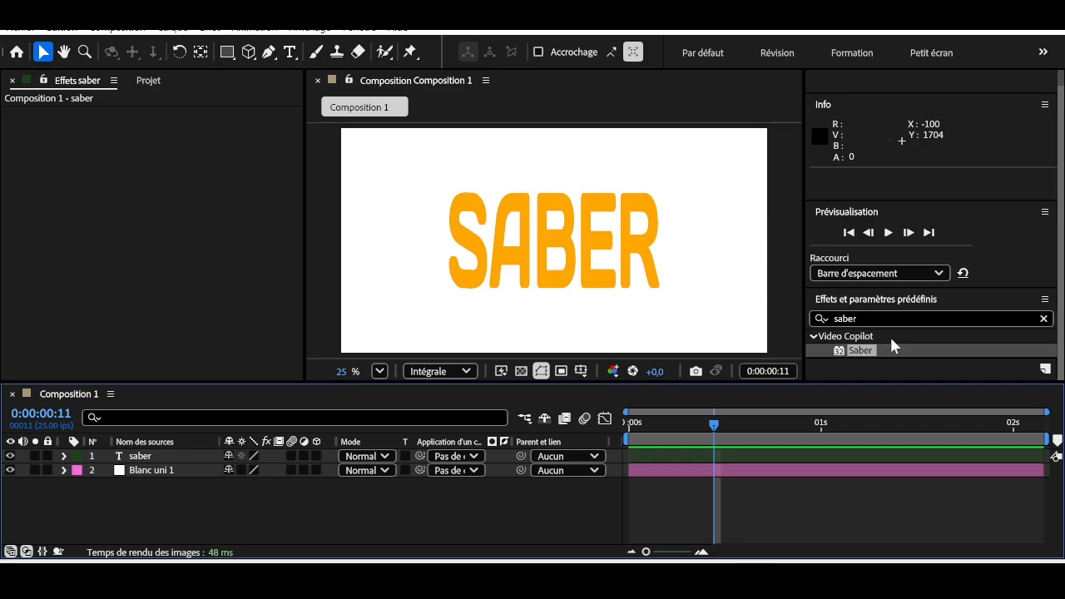
# Step: Create a full-frame red solid above the saber text layer and apply the Saber effect to it
pyautogui.rightClick(162, 505)
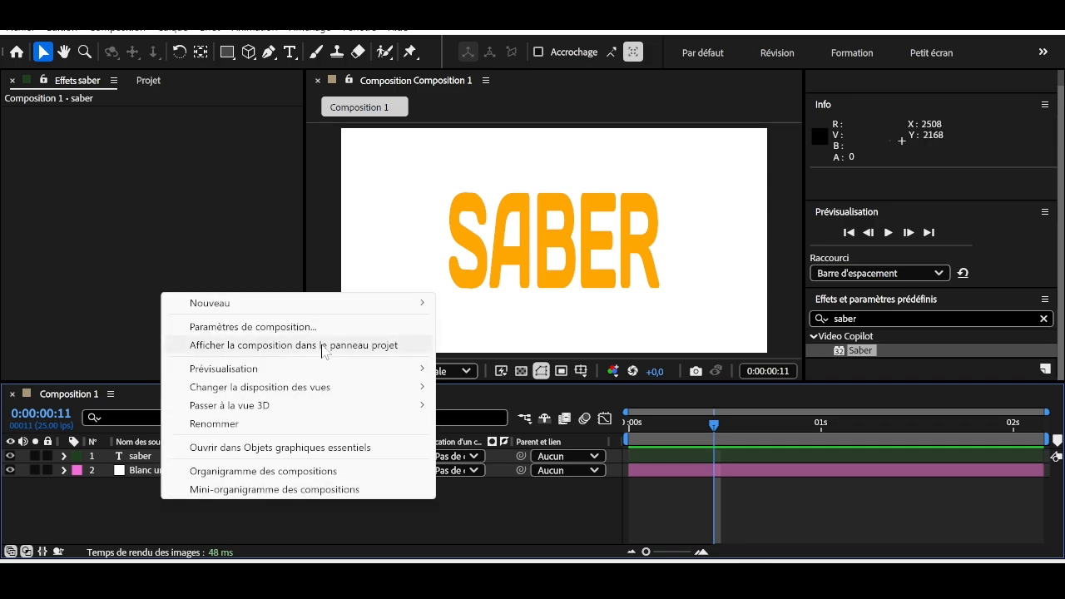
pyautogui.moveTo(353, 301)
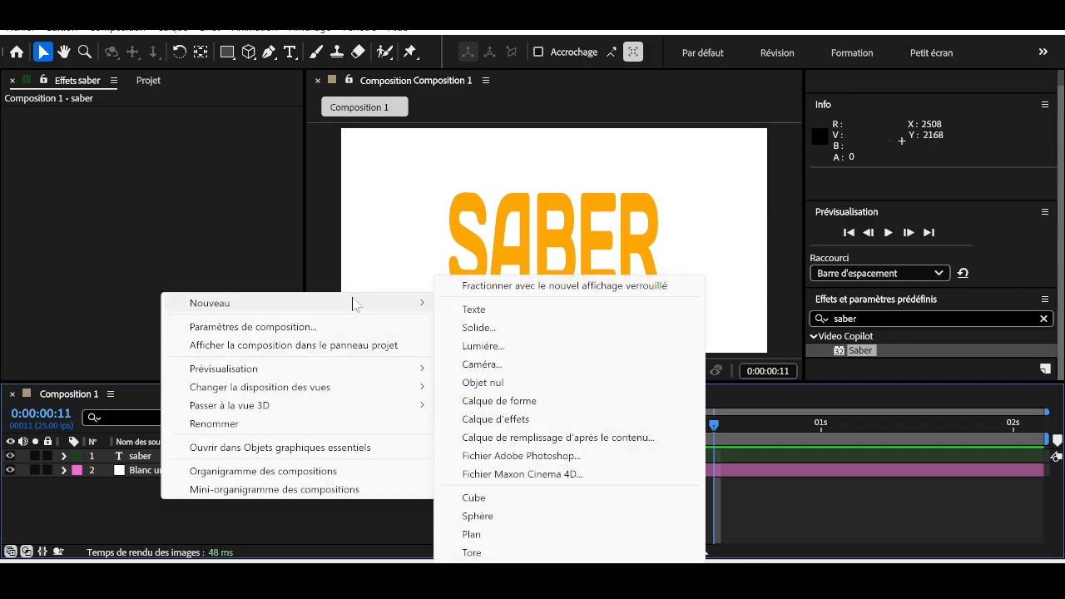
pyautogui.click(491, 328)
pyautogui.press('Return')
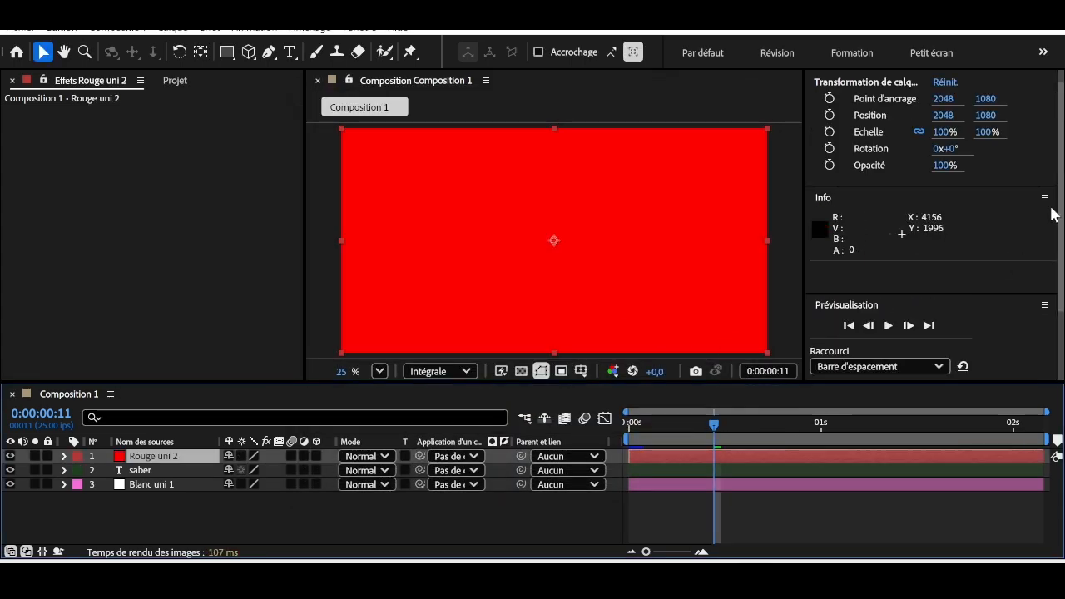
pyautogui.scroll(-3, 933, 250)
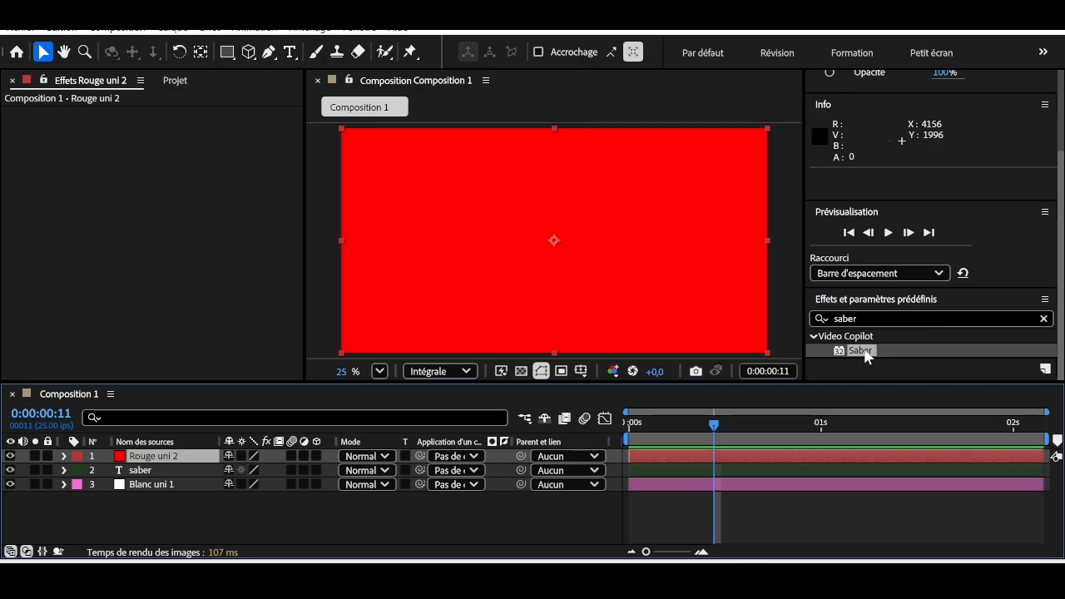
pyautogui.moveTo(865, 356); pyautogui.dragTo(698, 311)
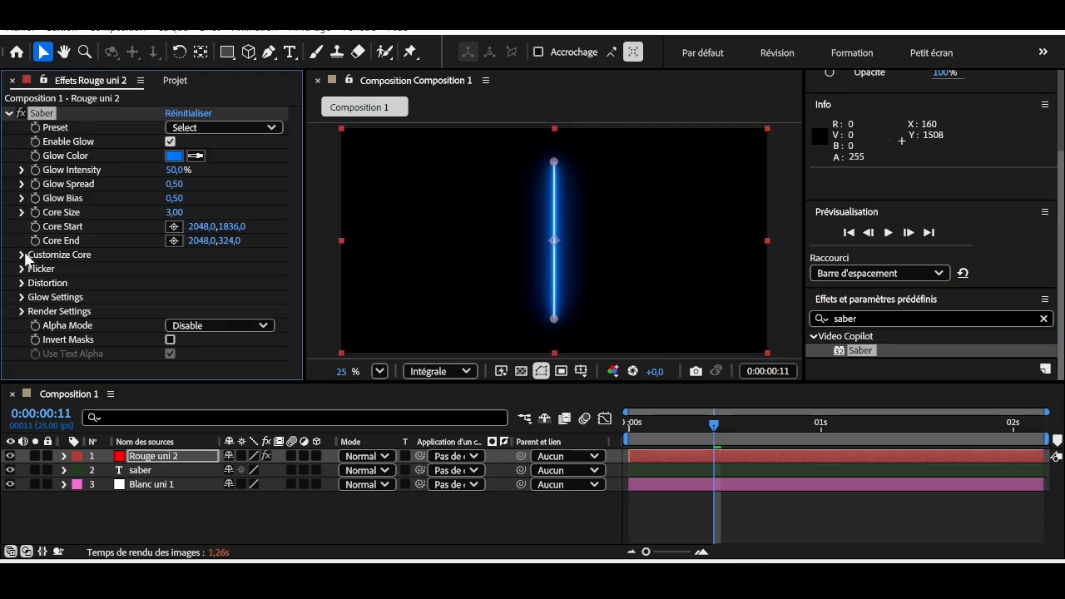
# Step: Set the Saber effect's Core Type to Text Layer and pick the saber text layer as its source
pyautogui.click(23, 256)
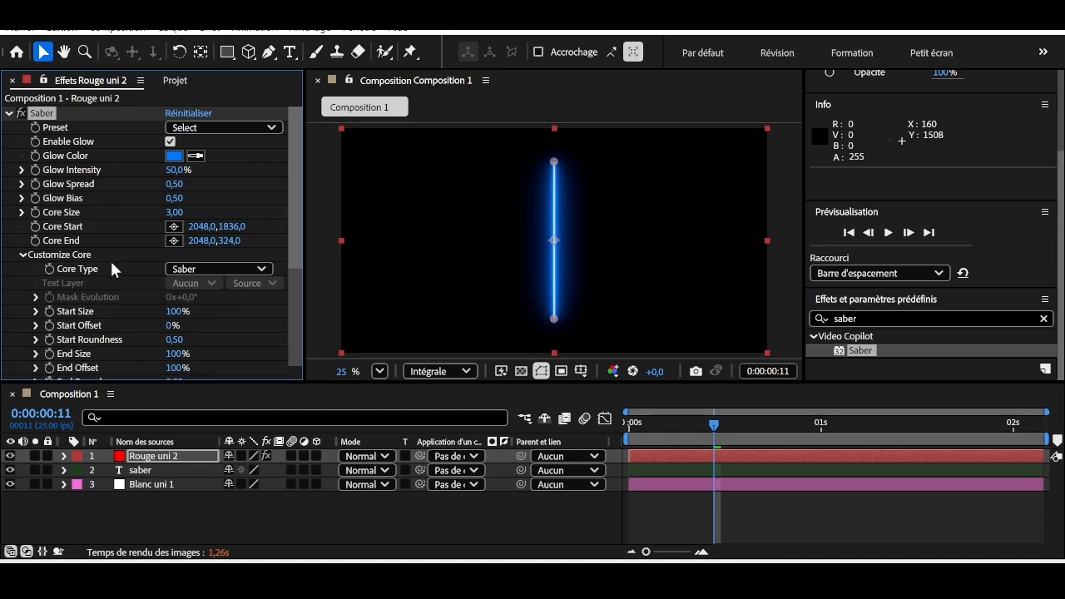
pyautogui.click(195, 268)
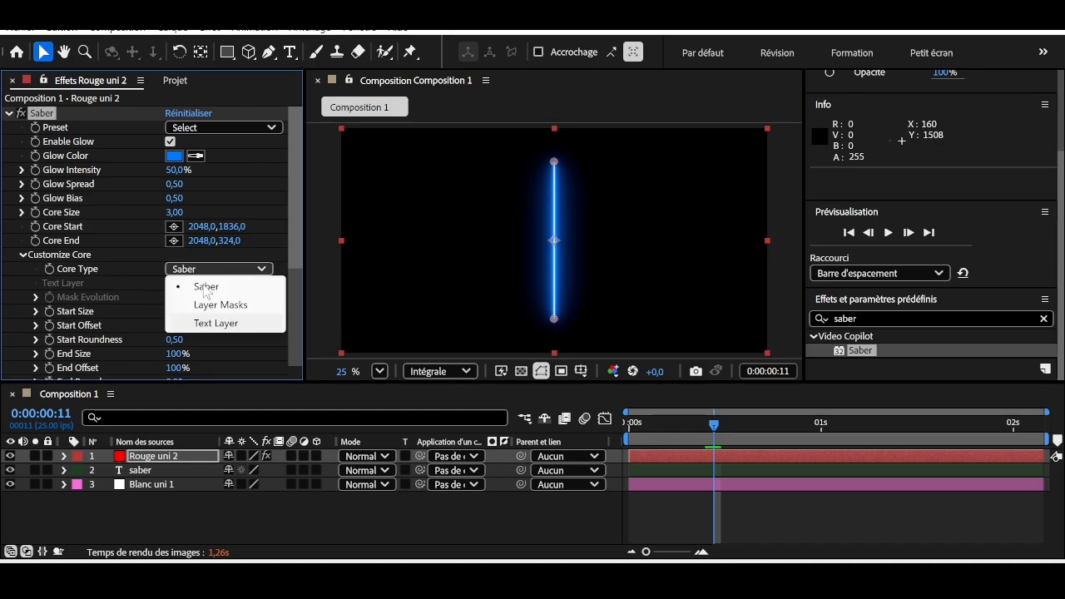
pyautogui.click(216, 323)
pyautogui.click(193, 282)
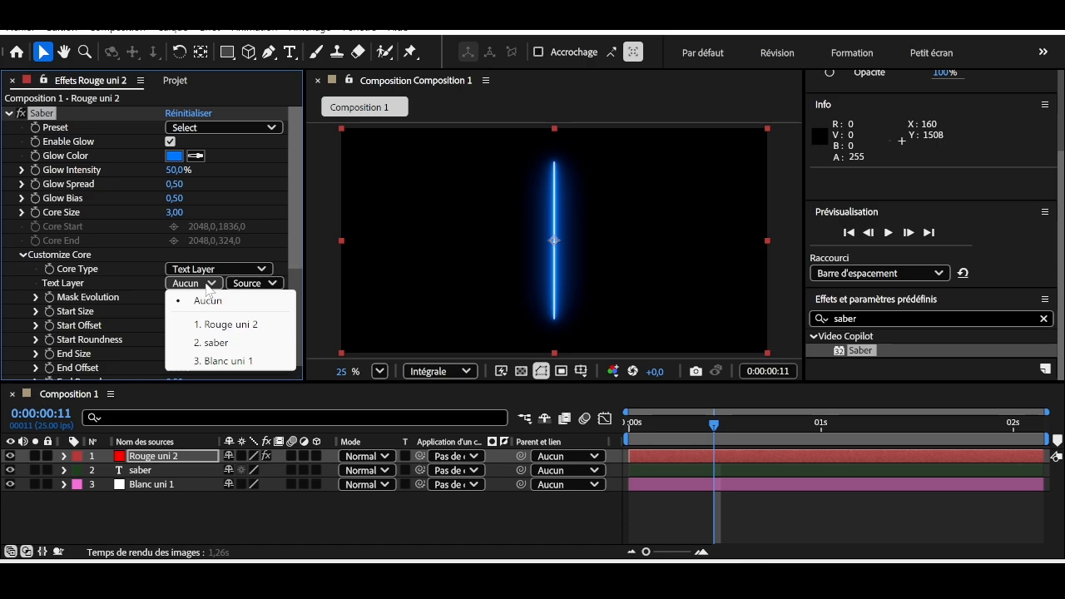
pyautogui.click(216, 343)
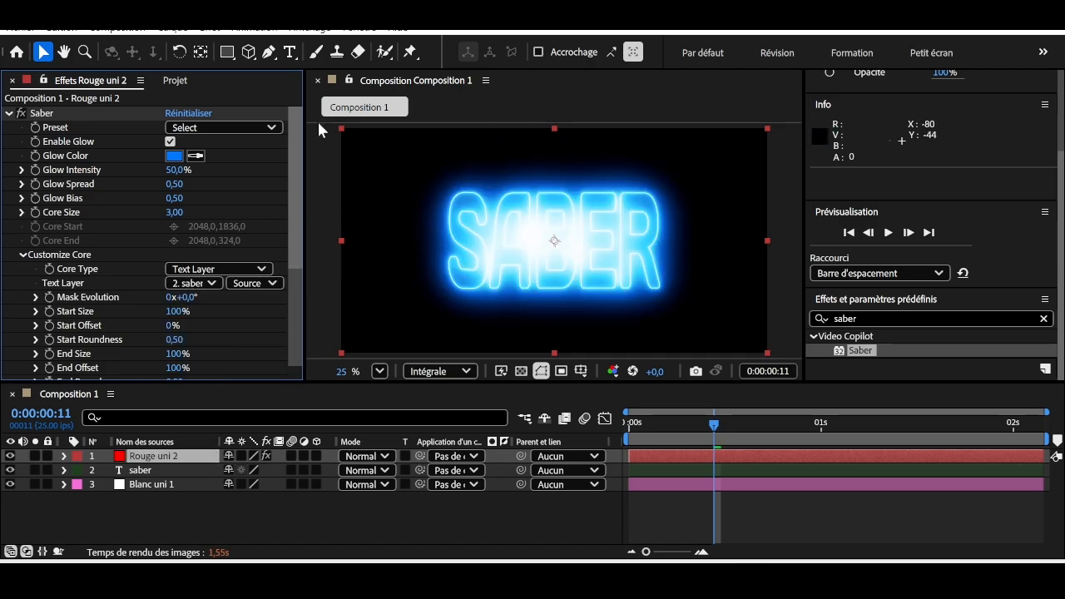
pyautogui.click(20, 255)
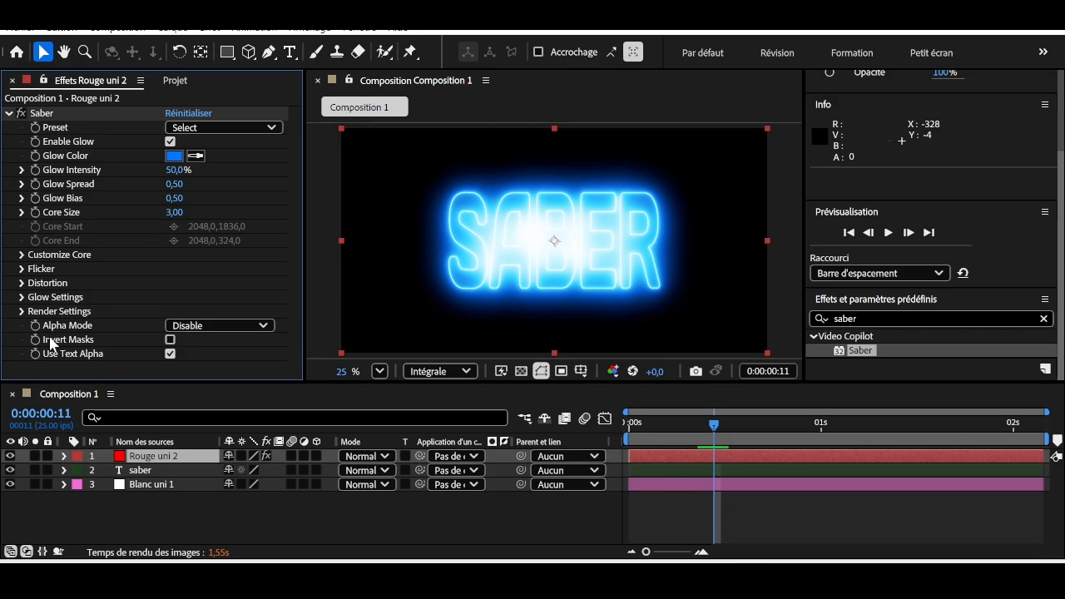
# Step: Set the Composite Settings in Saber's Render Settings to Transparent
pyautogui.click(22, 312)
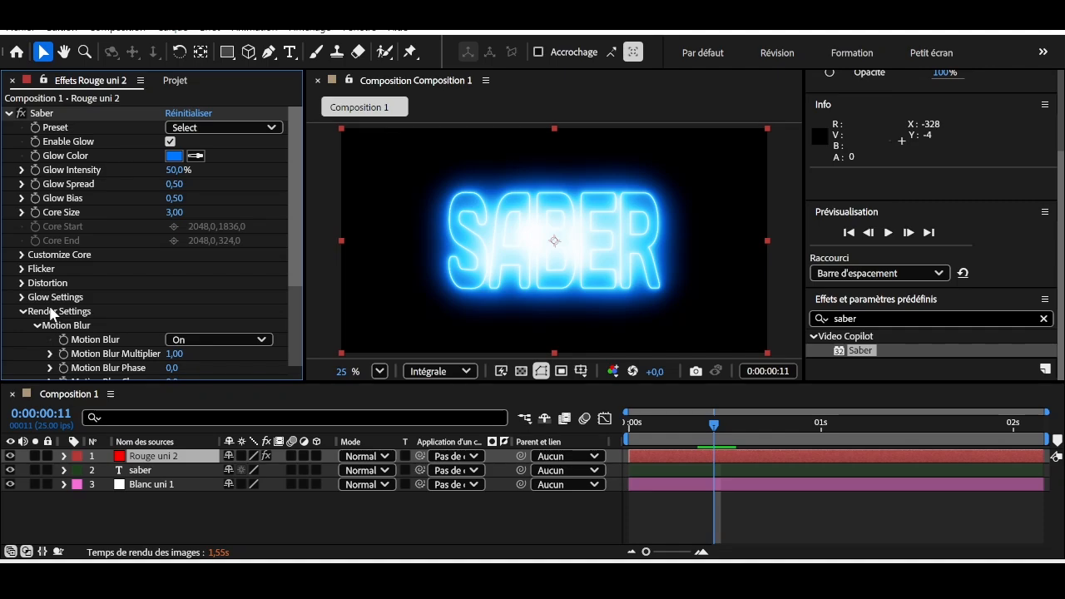
pyautogui.click(295, 364)
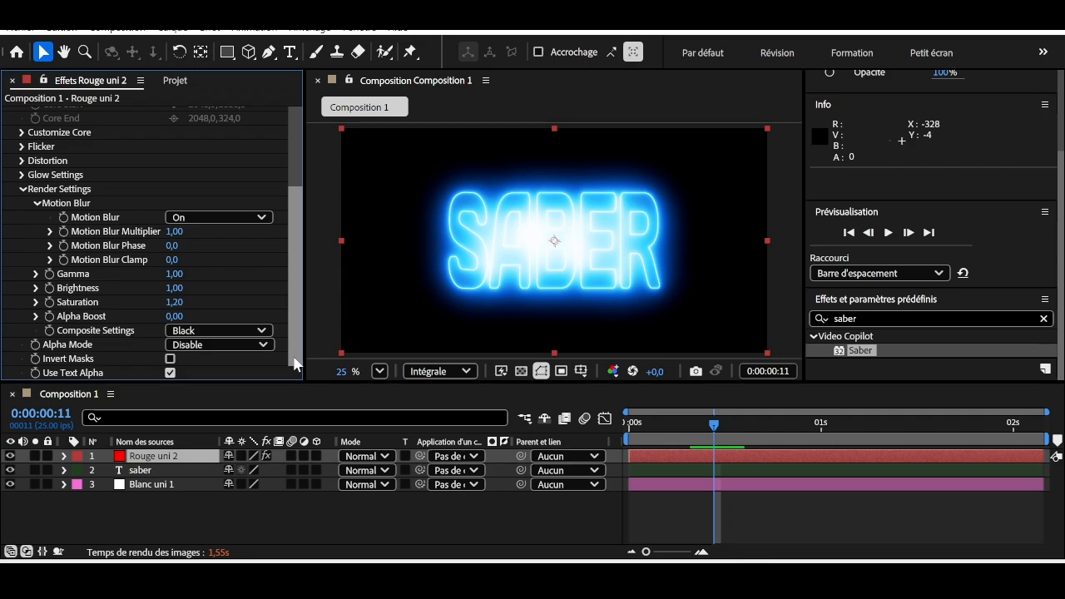
pyautogui.click(190, 331)
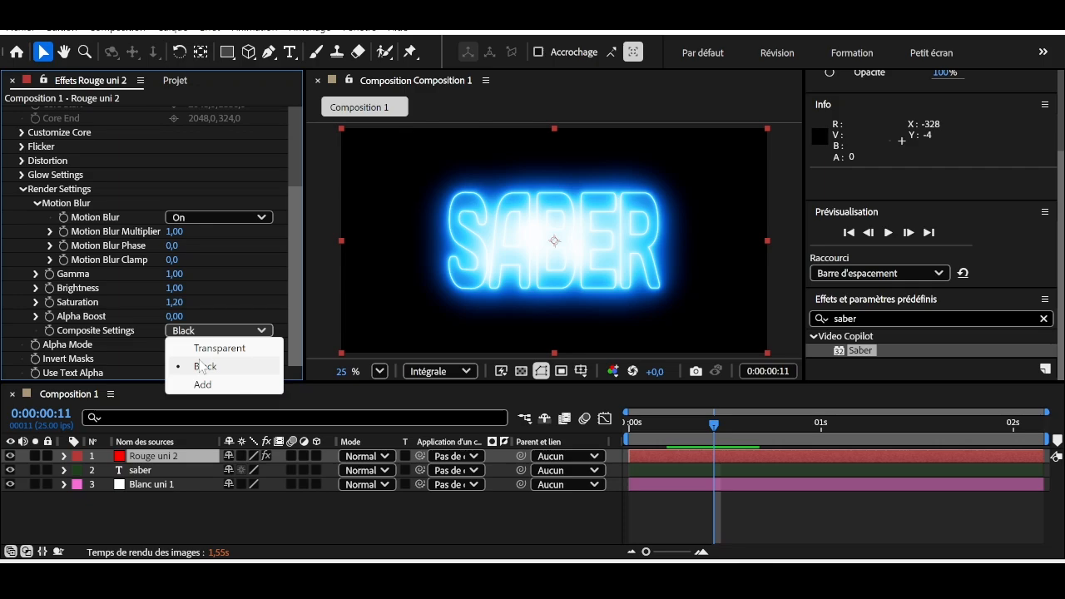
pyautogui.click(213, 349)
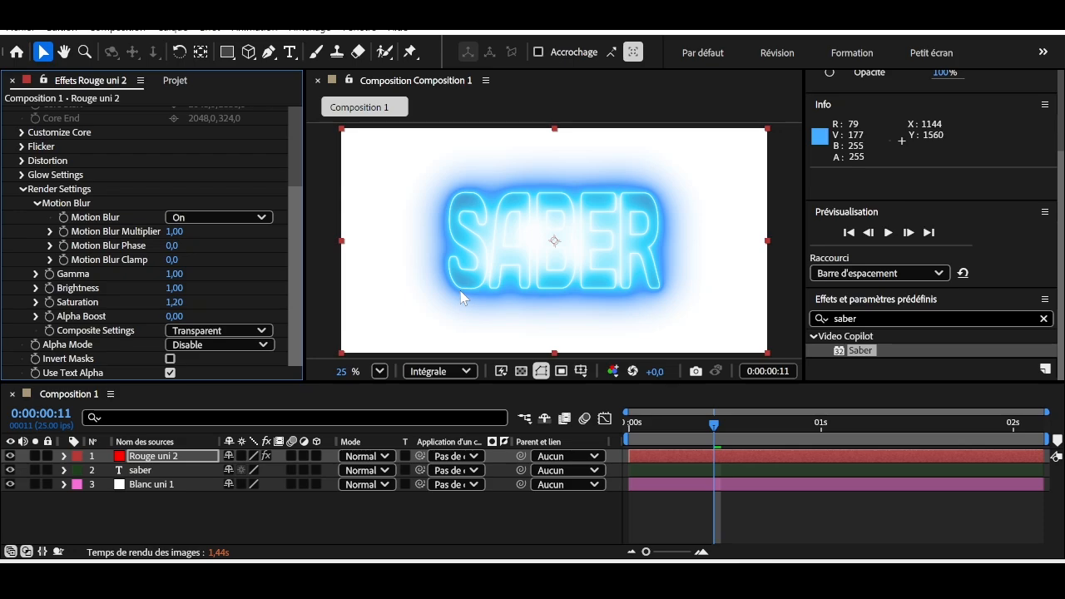
# Step: Try the Add option for Saber's Composite Settings and restore Transparent
pyautogui.click(190, 333)
pyautogui.click(194, 383)
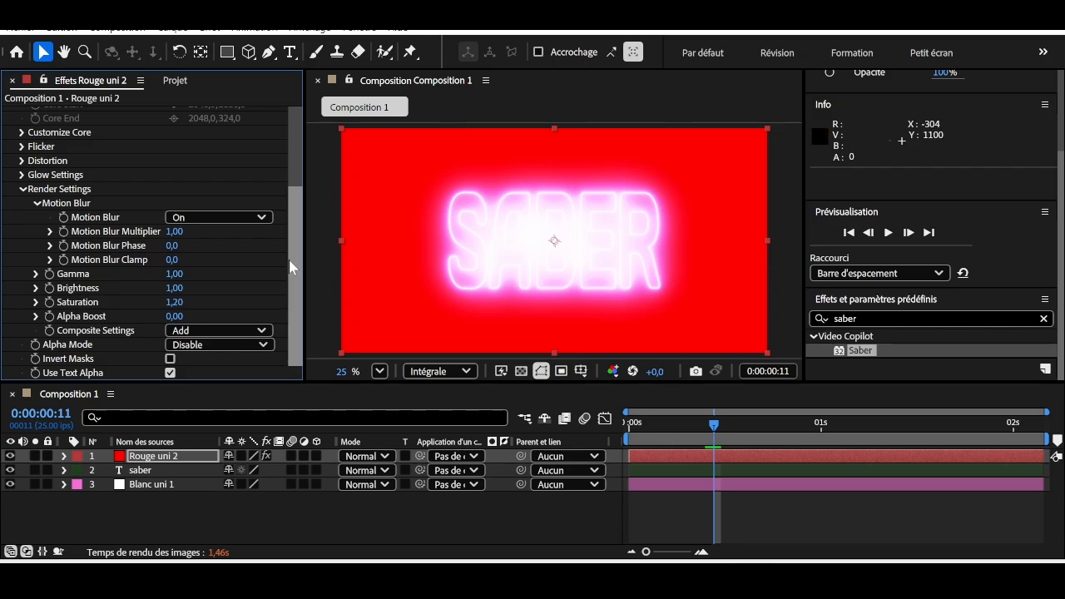
pyautogui.click(218, 330)
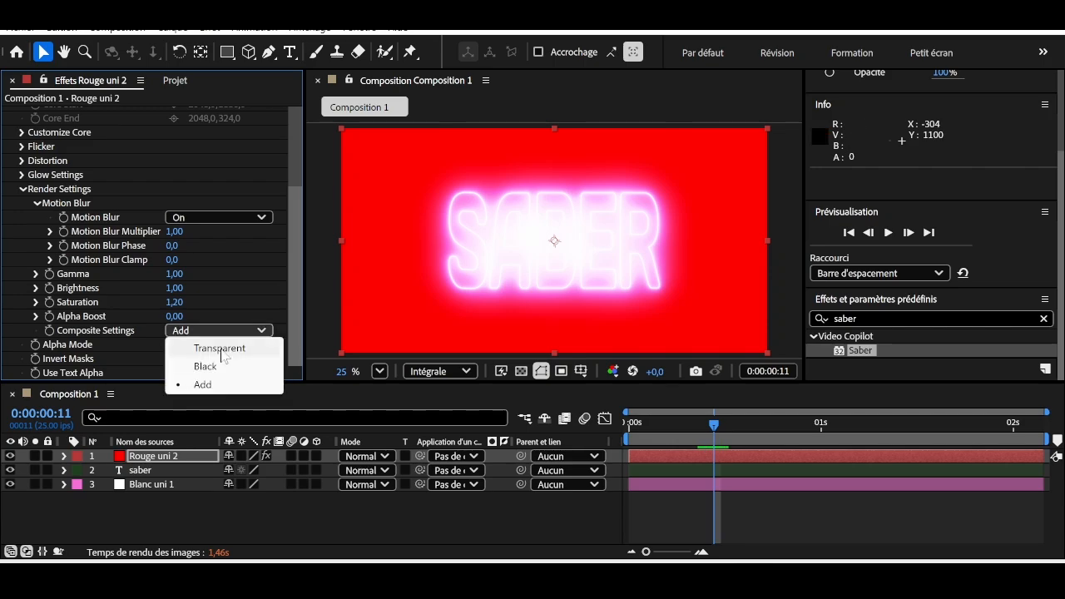
pyautogui.click(220, 349)
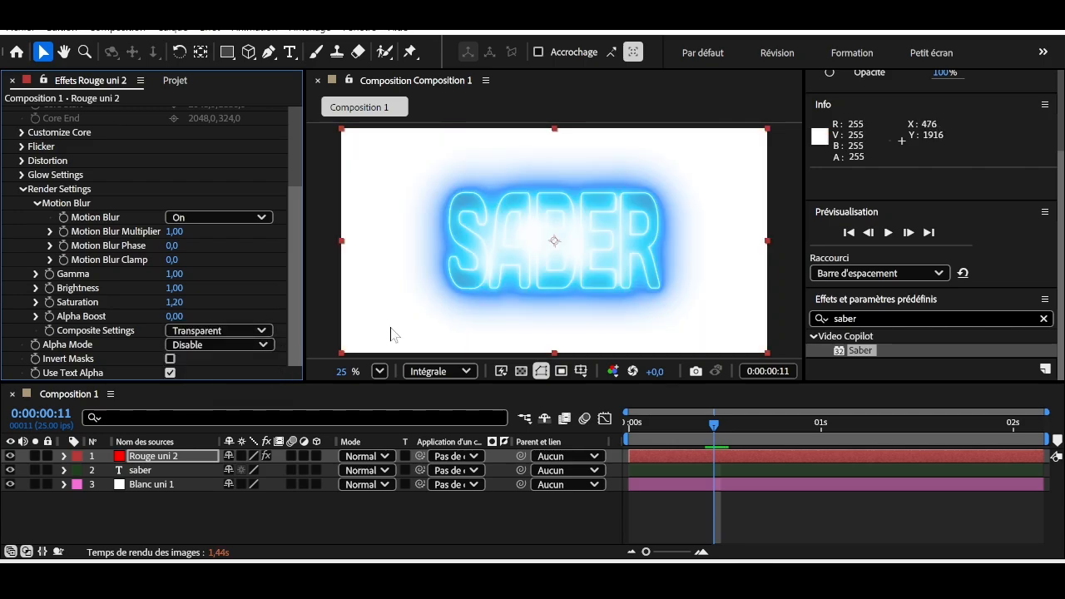
# Step: Hide the saber text layer in the composition
pyautogui.click(10, 470)
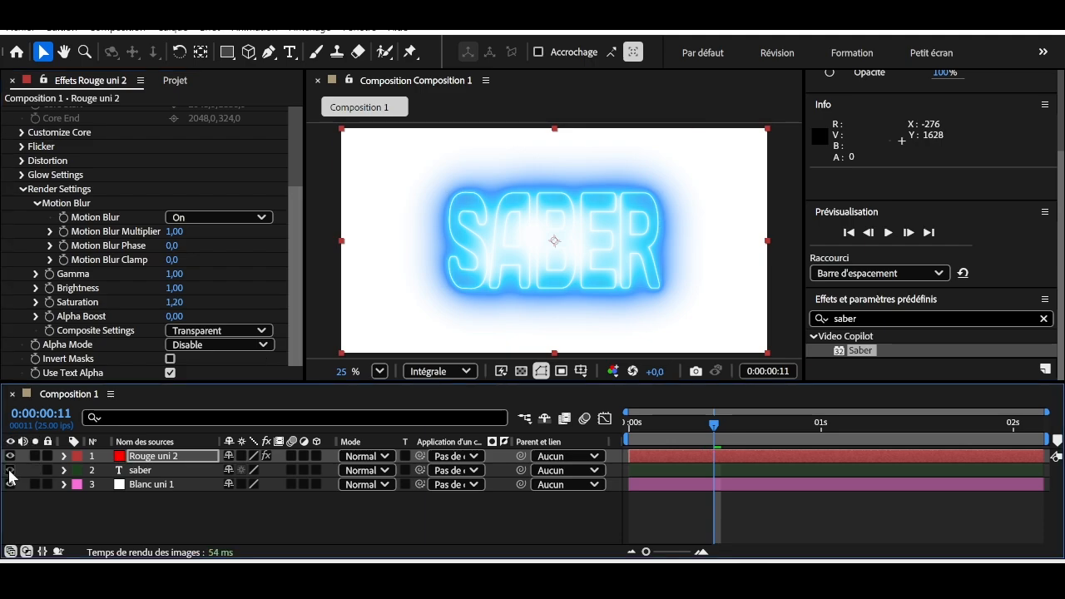
pyautogui.click(10, 471)
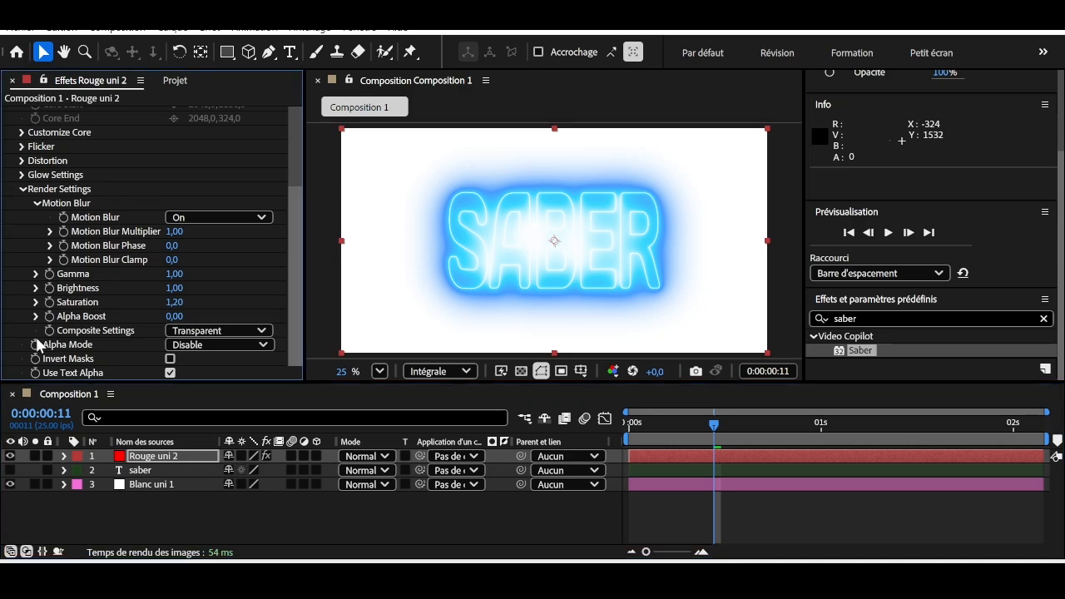
# Step: Try the Alpha Mode options Mask Glow, Mask Core and Enable Masks, and restore Disable
pyautogui.click(214, 345)
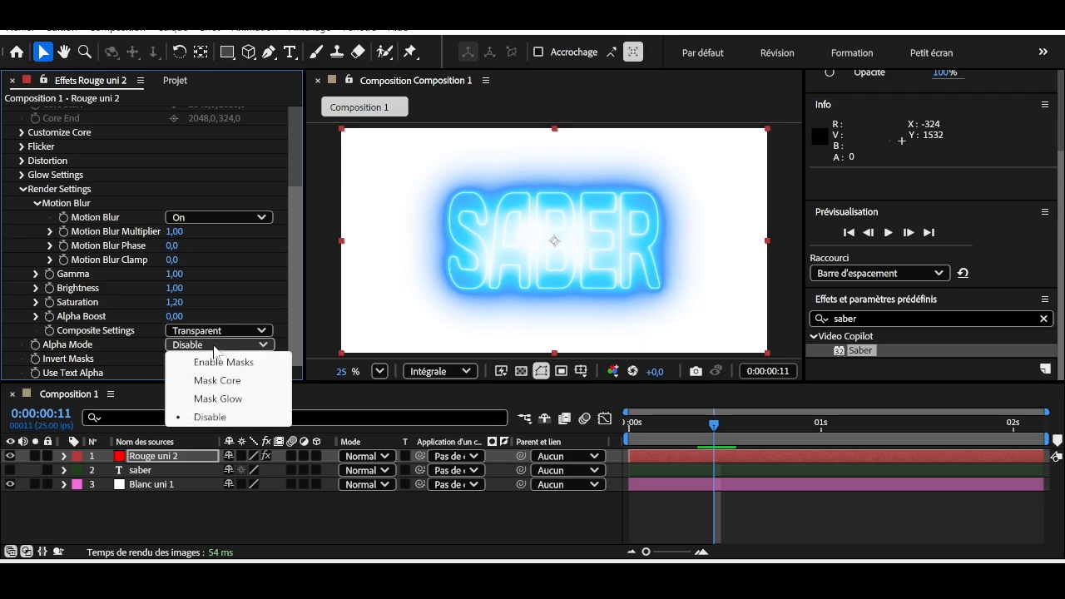
pyautogui.click(217, 399)
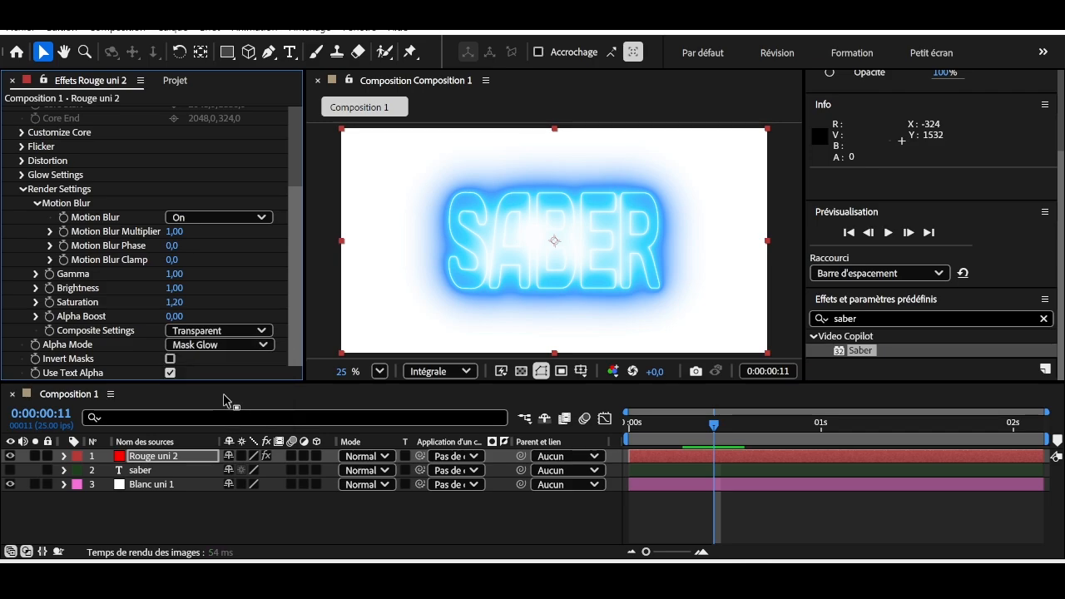
pyautogui.click(218, 344)
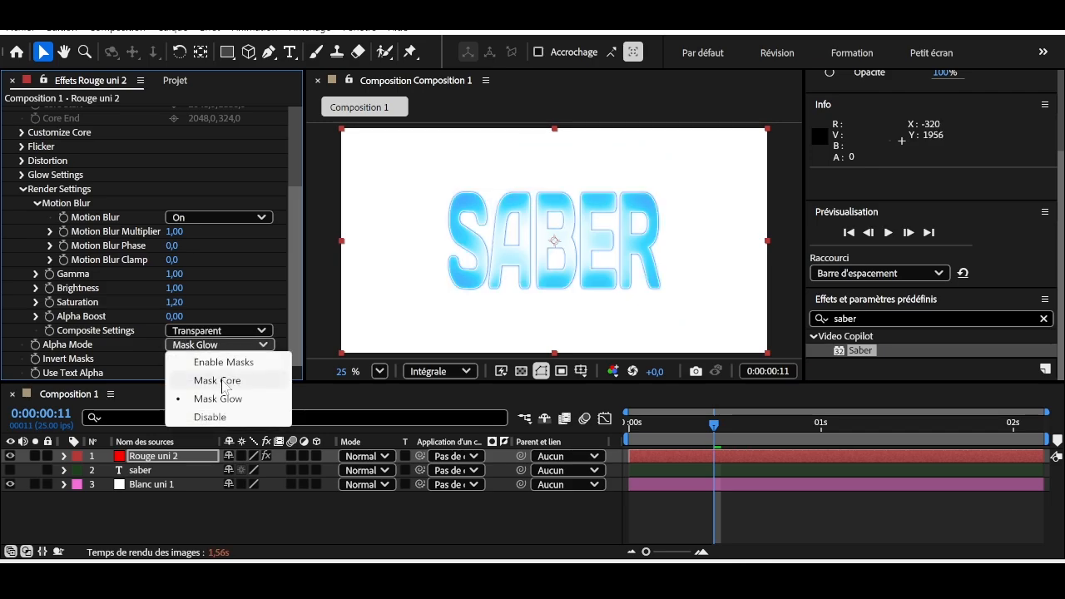
pyautogui.click(217, 380)
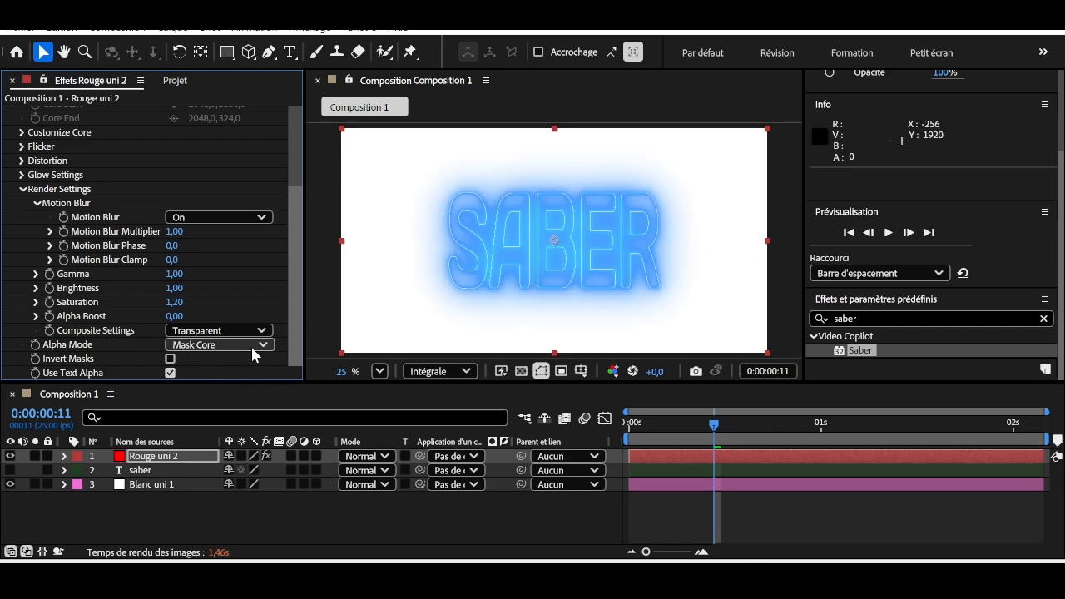
pyautogui.click(250, 345)
pyautogui.click(251, 363)
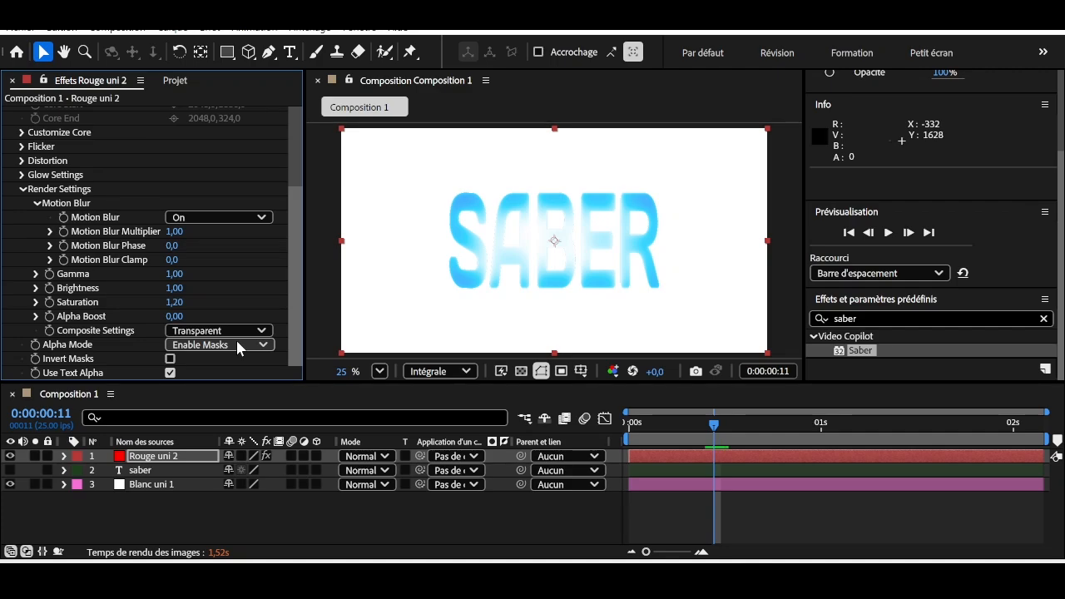
pyautogui.click(235, 343)
pyautogui.click(226, 416)
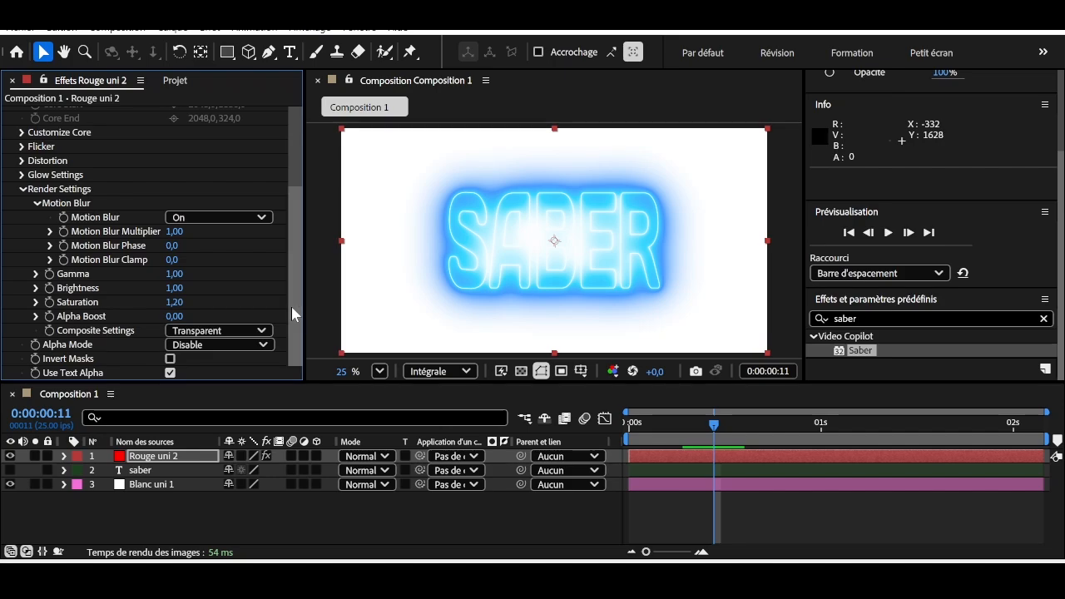
# Step: Collapse Saber's Render Settings and apply the Electric preset
pyautogui.moveTo(291, 306); pyautogui.dragTo(303, 158)
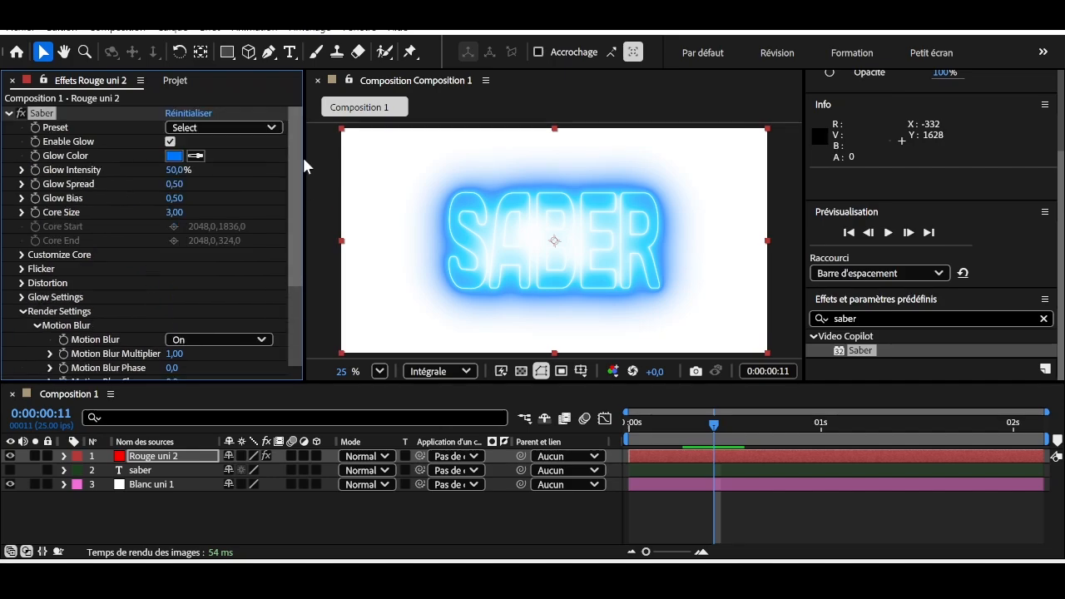
pyautogui.click(25, 312)
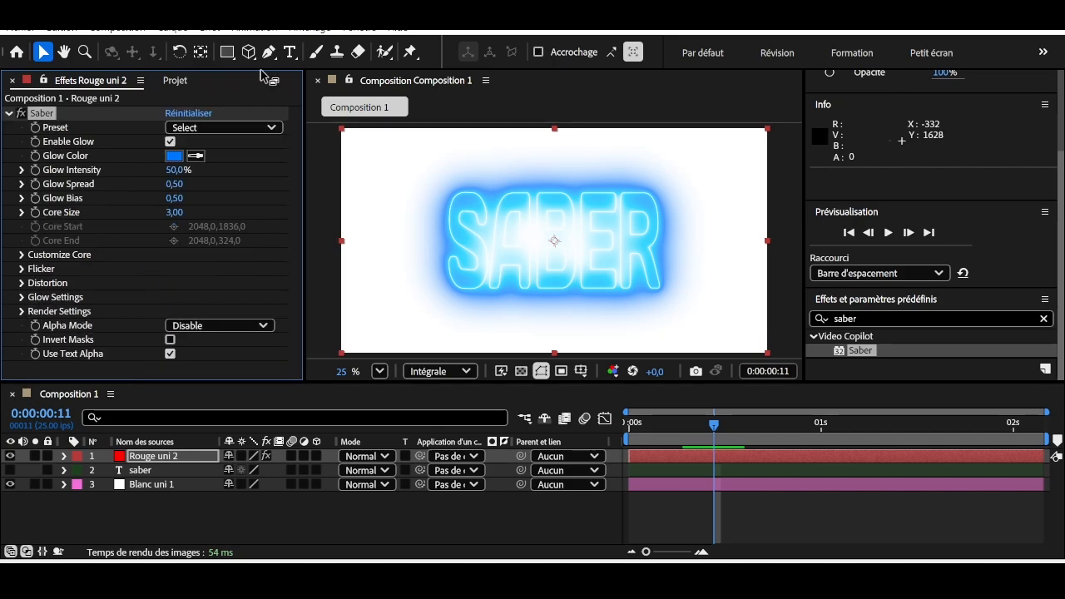
pyautogui.click(226, 124)
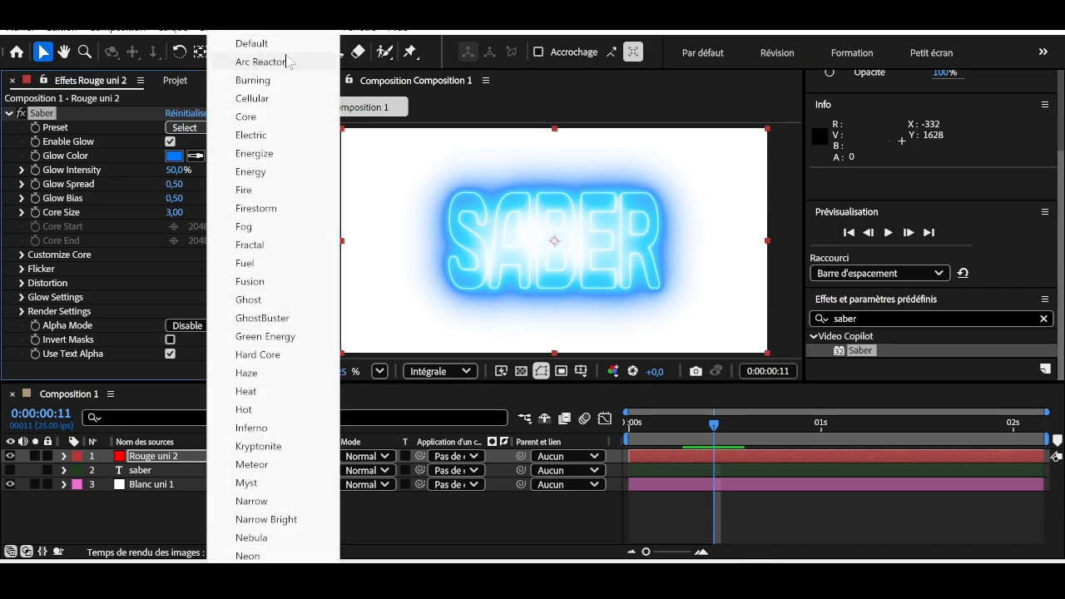
pyautogui.click(285, 148)
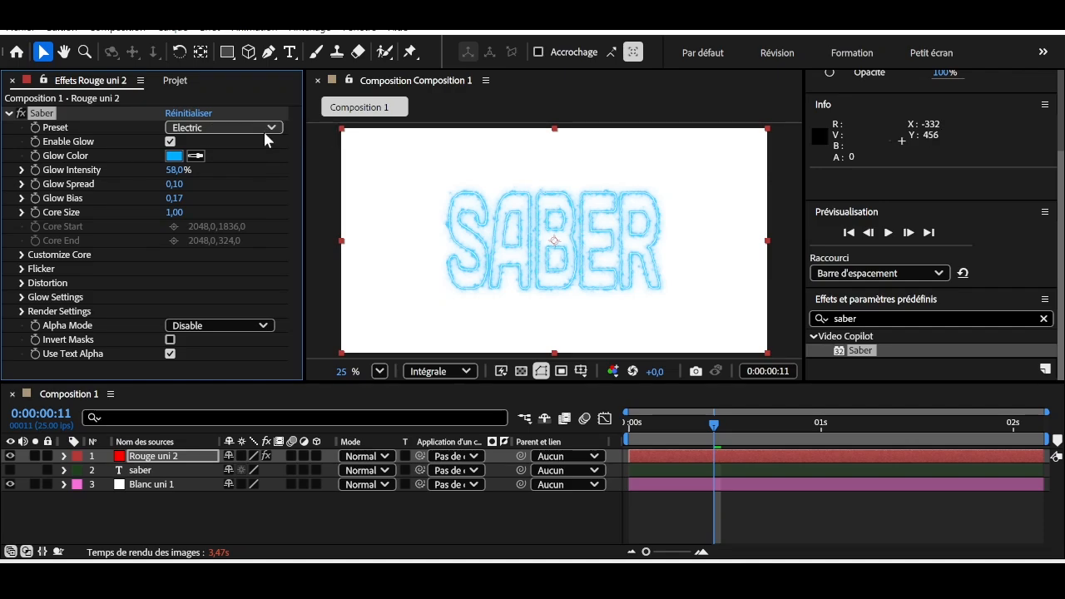
# Step: Try the Inferno preset on the Saber effect and lower its Glow Intensity
pyautogui.click(262, 130)
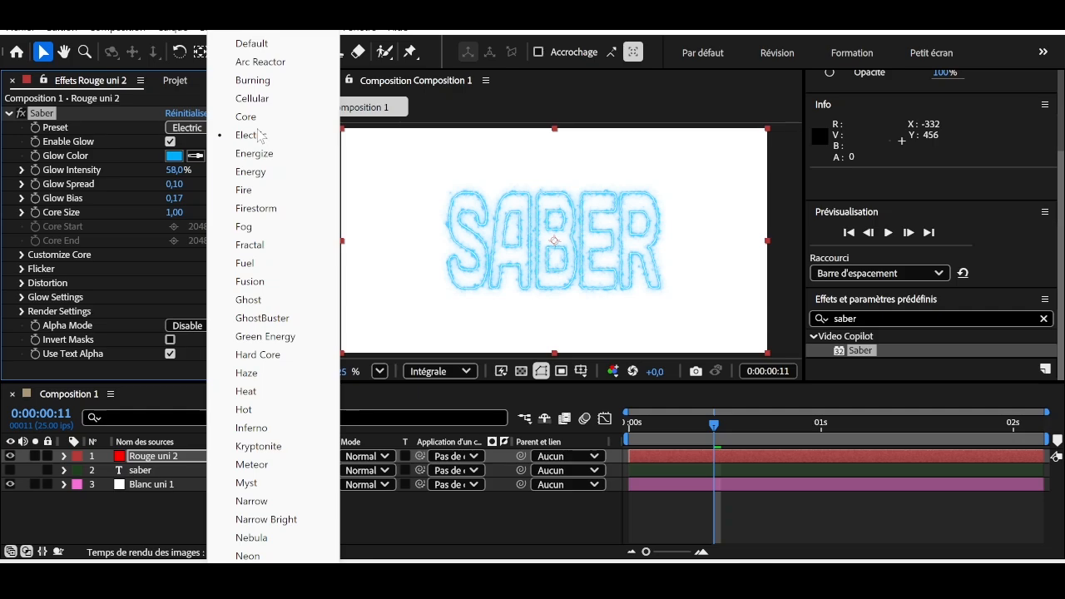
pyautogui.click(251, 428)
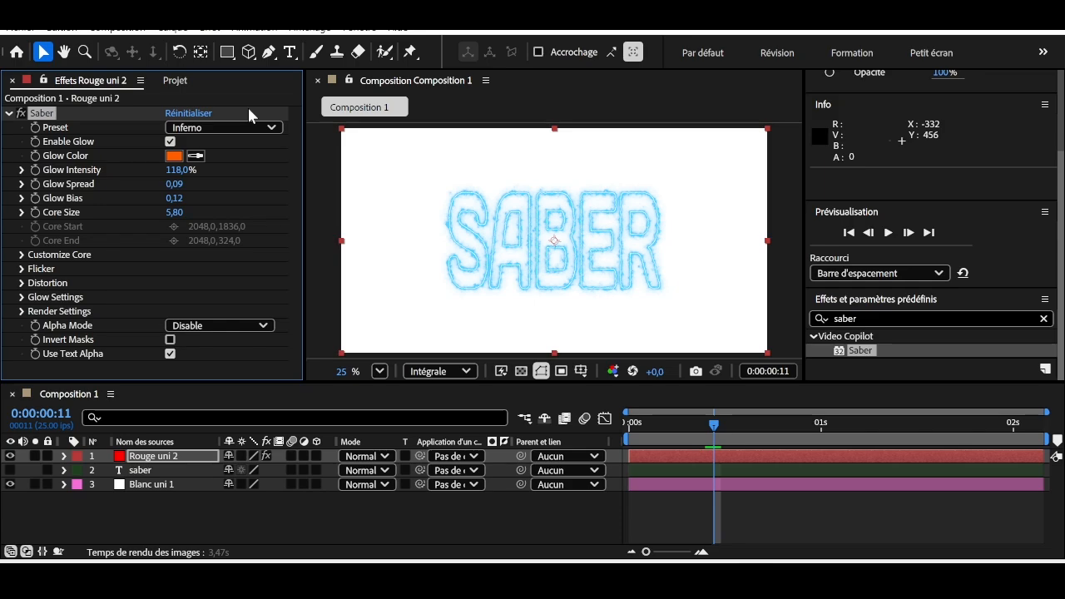
pyautogui.moveTo(172, 170); pyautogui.dragTo(97, 176)
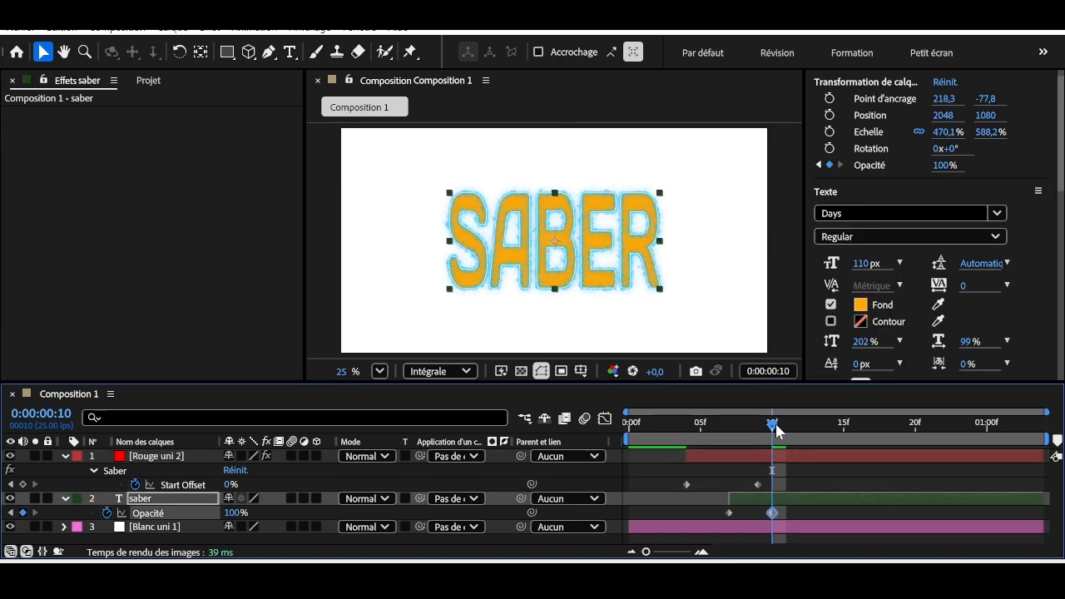
# Step: Add an End Offset keyframe of 100% at frame 8 to the Saber effect on the red solid
pyautogui.moveTo(775, 430); pyautogui.dragTo(750, 445)
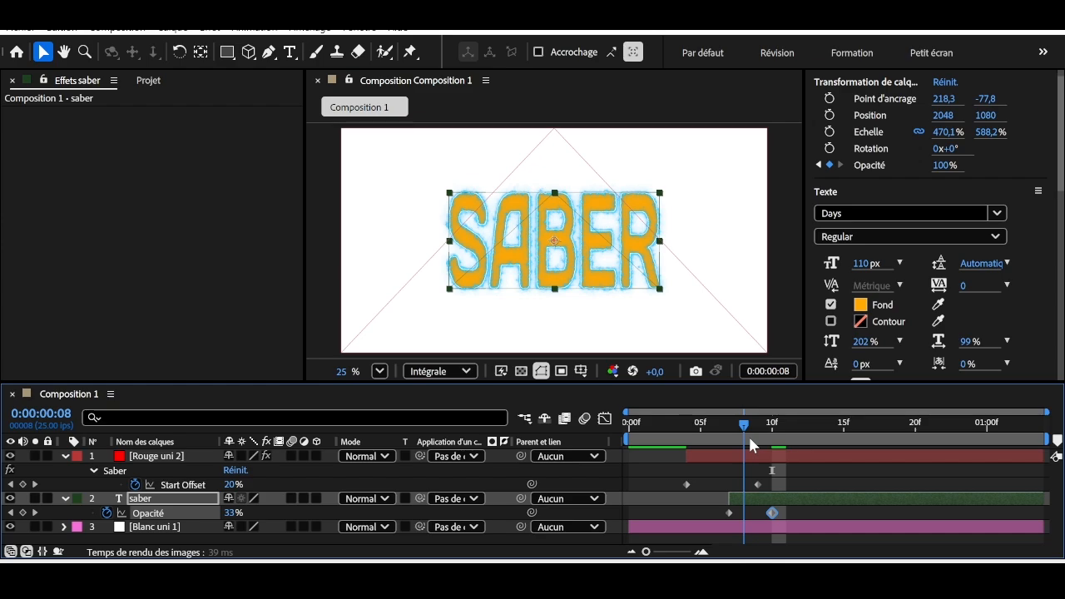
pyautogui.click(391, 317)
pyautogui.moveTo(296, 243); pyautogui.dragTo(296, 278)
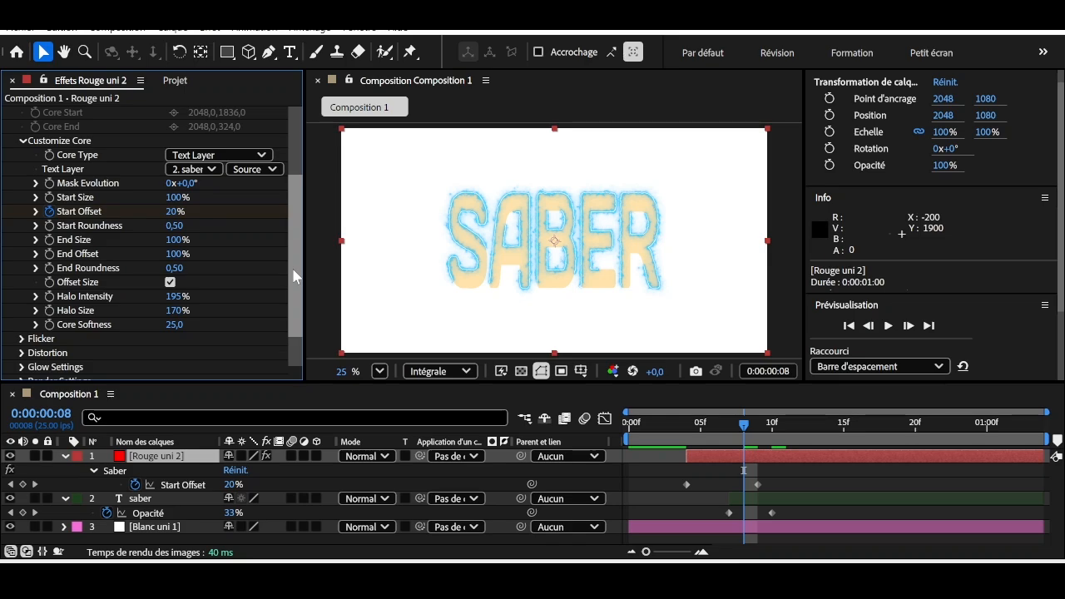
pyautogui.press('u')
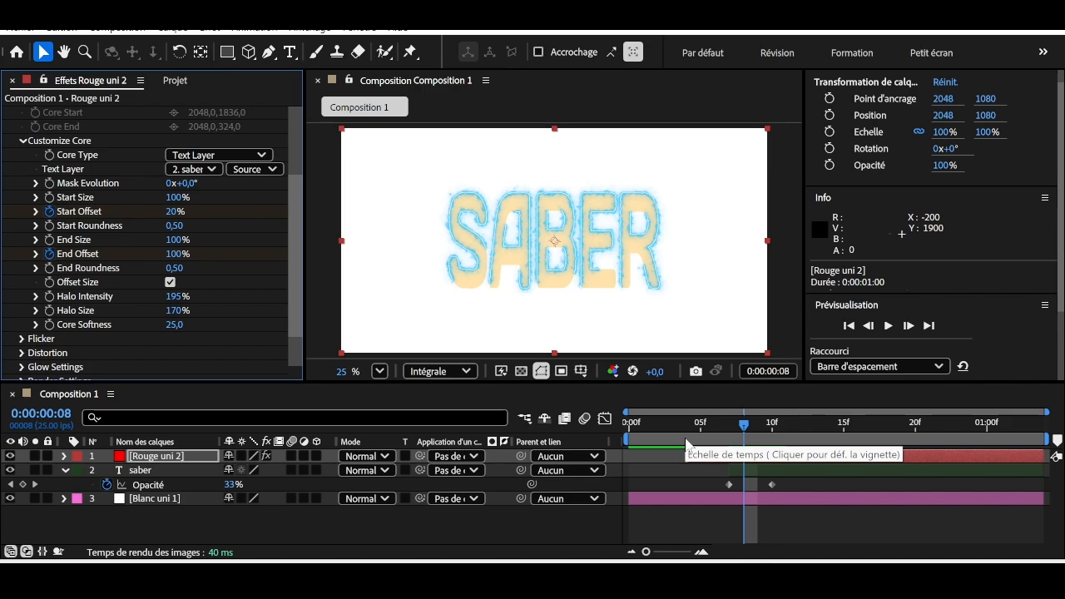
# Step: Reveal the red solid's keyframes and add an End Offset keyframe of 0% at frame 11 to its Saber effect
pyautogui.press('u')
pyautogui.click(773, 424)
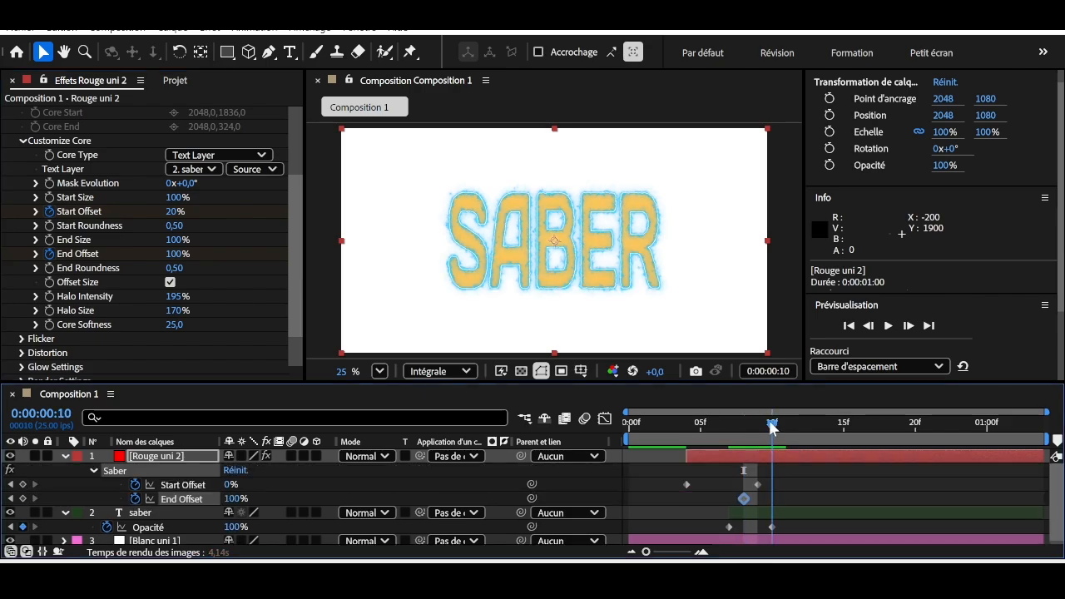
pyautogui.press('pagedown')
pyautogui.click(176, 253)
pyautogui.write('0')
pyautogui.press('Return')
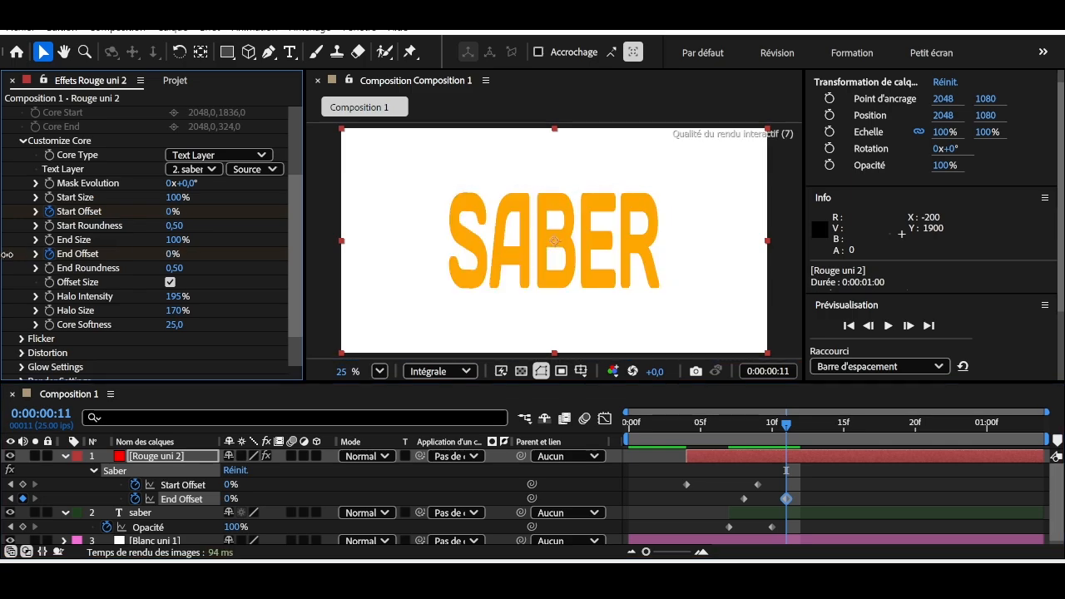
# Step: Trim the composition's work area to run from frame 4 to frame 10
pyautogui.moveTo(791, 424); pyautogui.dragTo(684, 451)
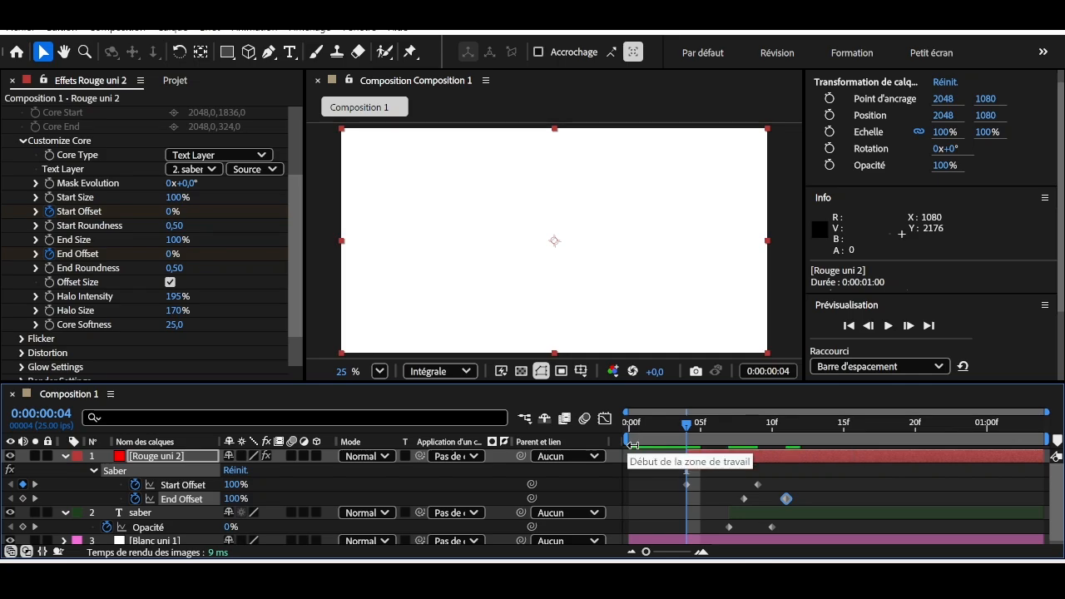
pyautogui.moveTo(632, 437); pyautogui.dragTo(688, 438)
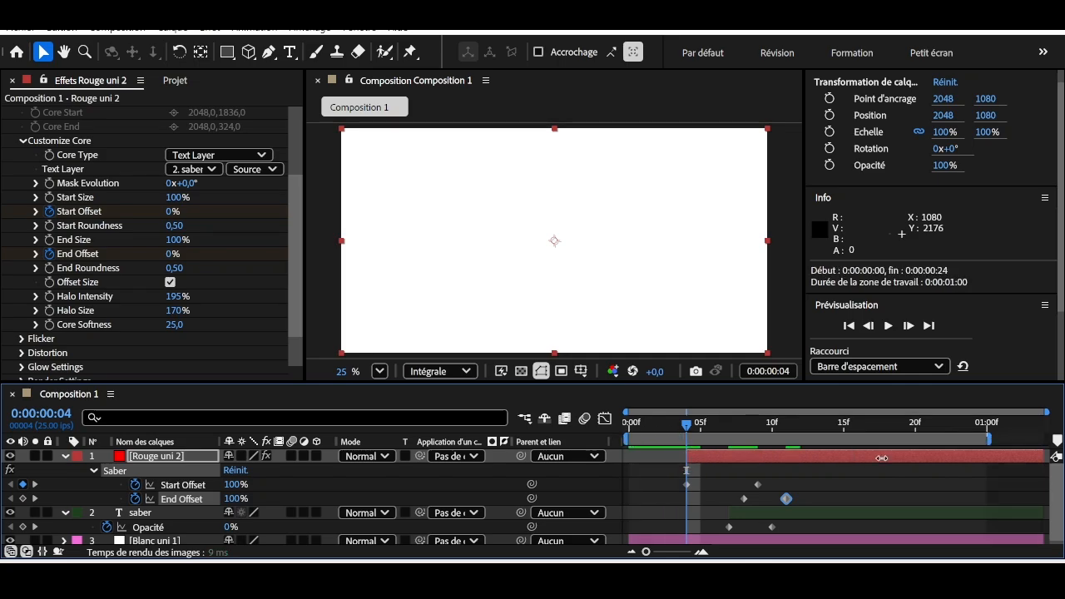
pyautogui.moveTo(627, 441); pyautogui.dragTo(688, 441)
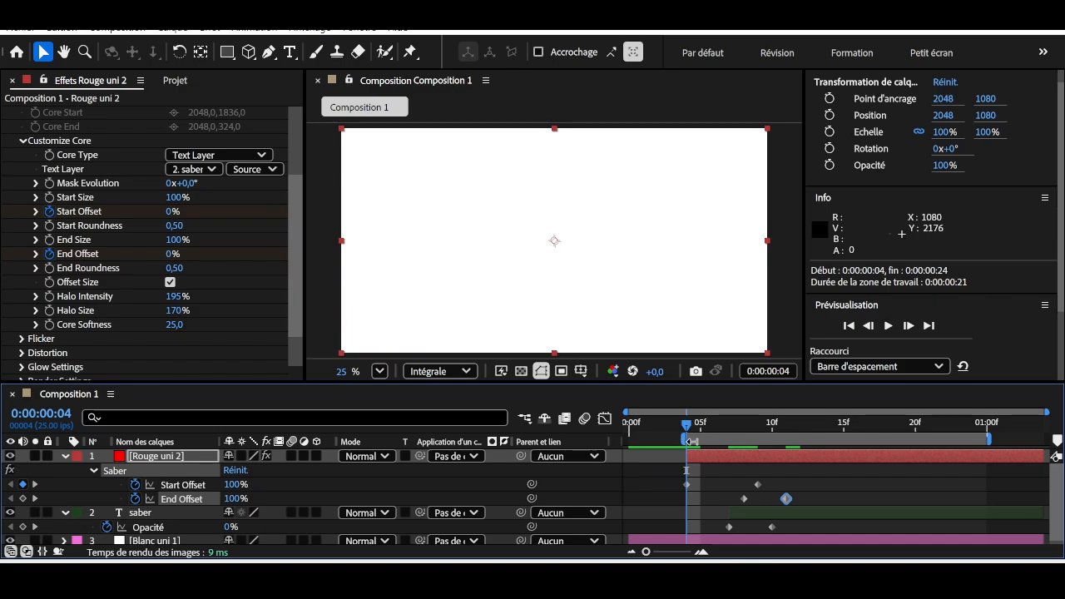
pyautogui.moveTo(901, 442); pyautogui.dragTo(843, 449)
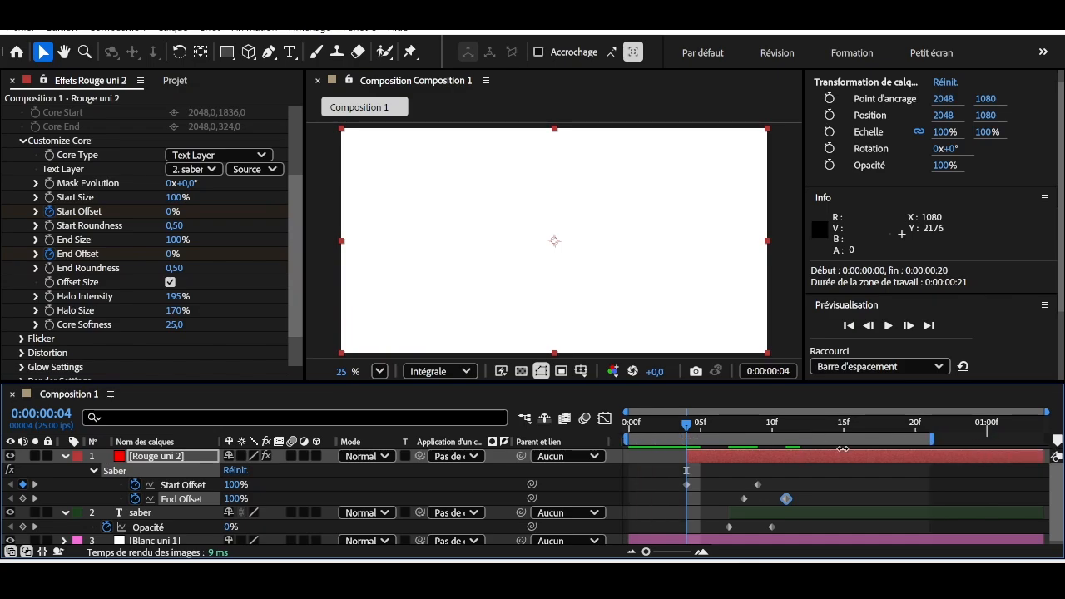
pyautogui.moveTo(931, 438); pyautogui.dragTo(789, 442)
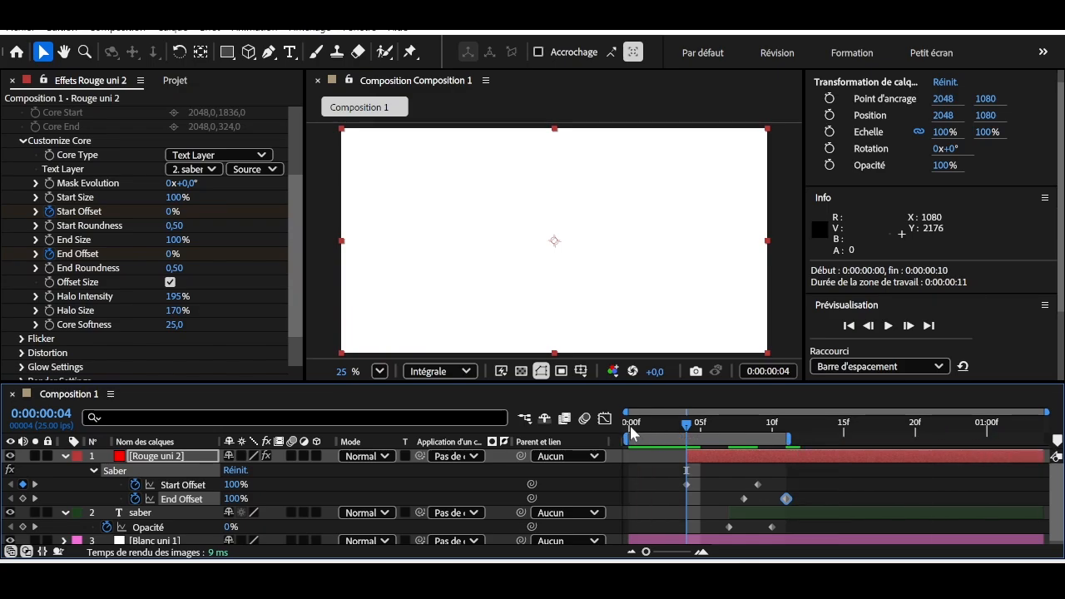
pyautogui.moveTo(630, 438); pyautogui.dragTo(687, 438)
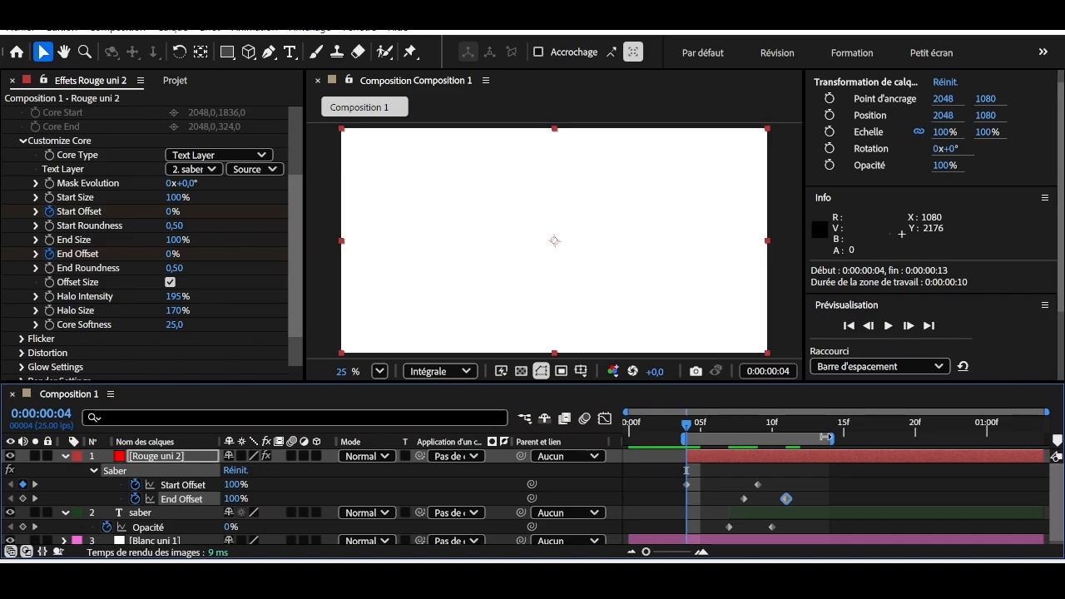
pyautogui.moveTo(826, 438); pyautogui.dragTo(789, 439)
# Step: Go to frame 7 and expand the Glow Distortion settings within Saber's Distortion group
pyautogui.moveTo(687, 426); pyautogui.dragTo(729, 425)
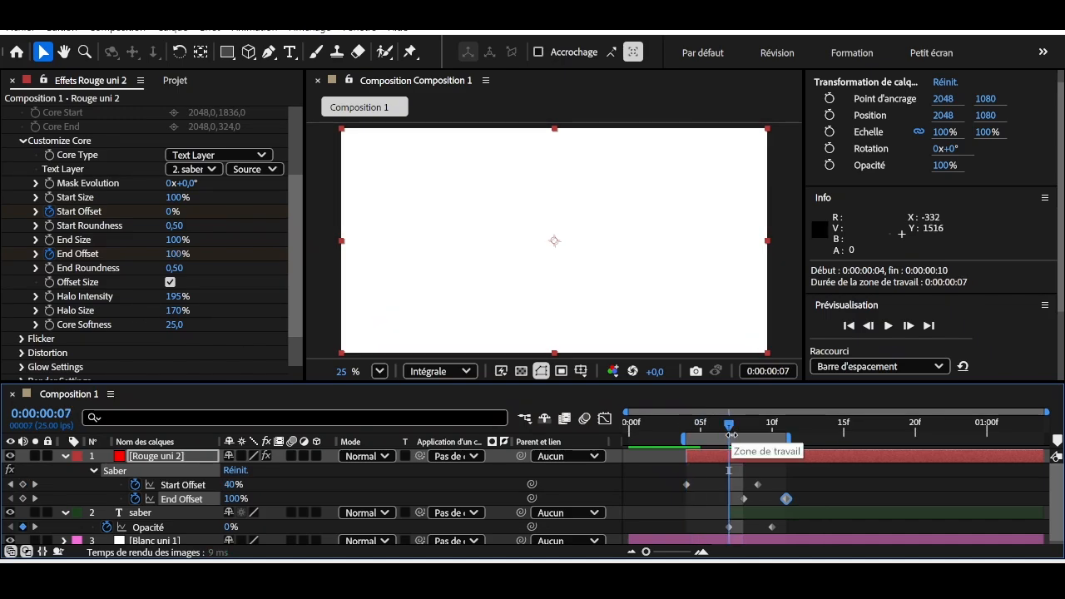
pyautogui.scroll(-3, 291, 333)
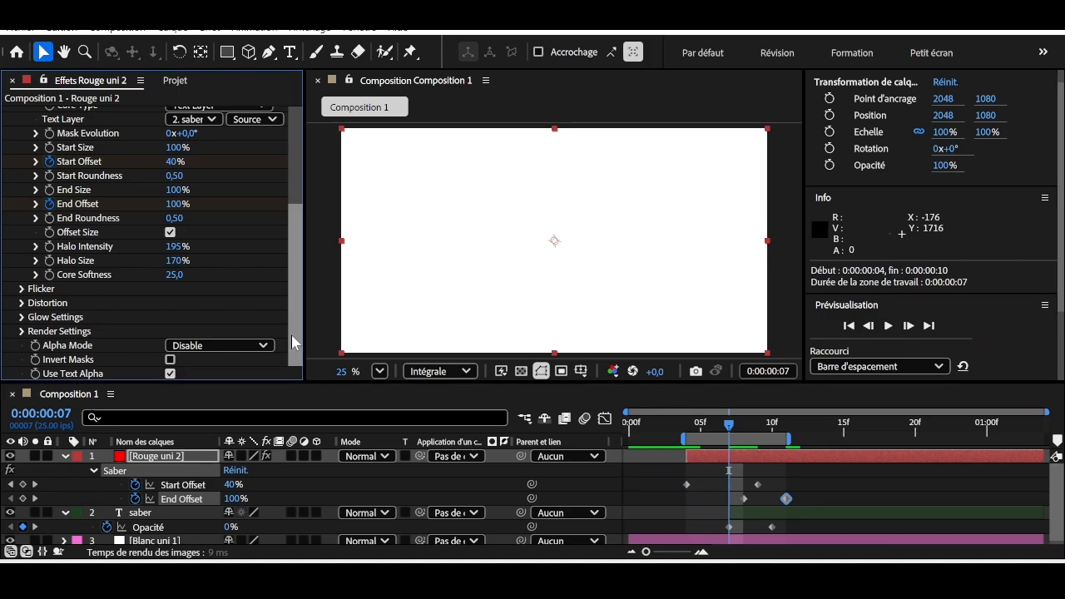
pyautogui.click(21, 303)
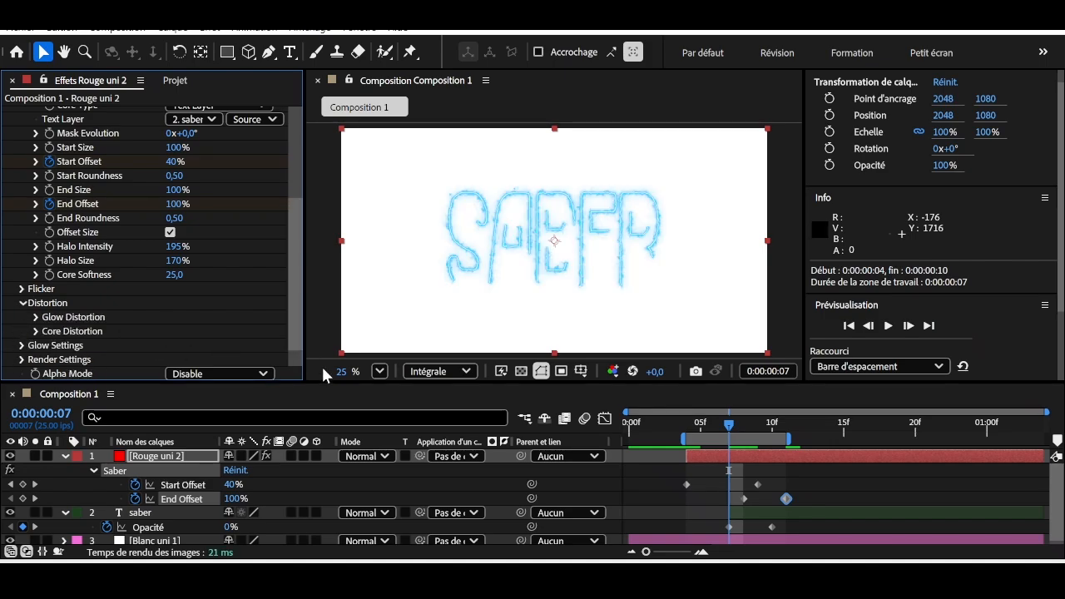
pyautogui.click(733, 424)
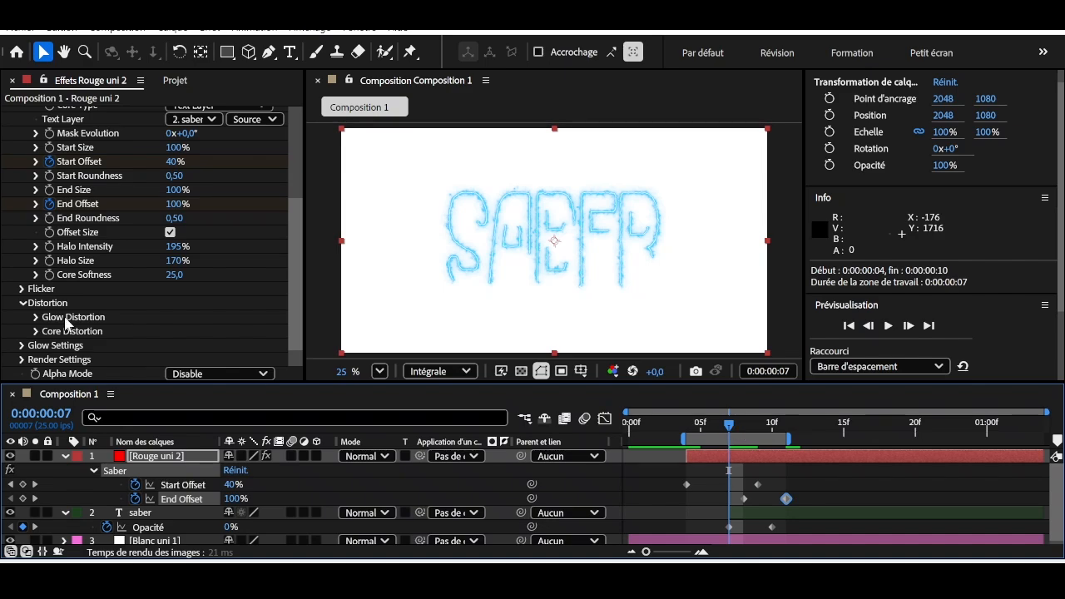
pyautogui.click(35, 317)
pyautogui.scroll(-3, 35, 311)
# Step: Try the Fluid and Energy distortion types for Saber's Glow Distortion, and restore Smoke
pyautogui.click(218, 203)
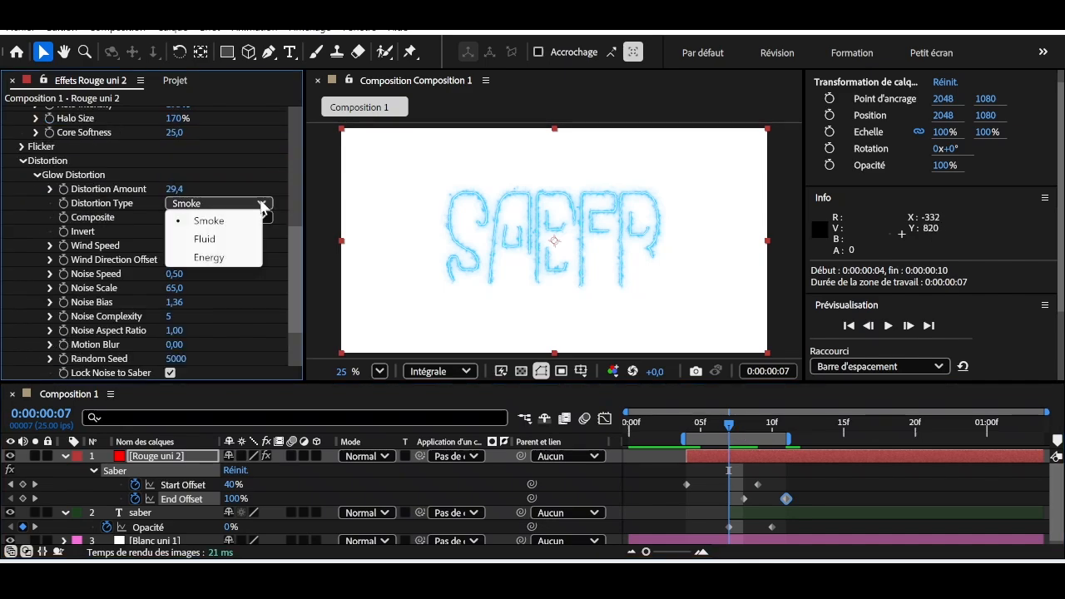
pyautogui.click(233, 240)
pyautogui.click(244, 208)
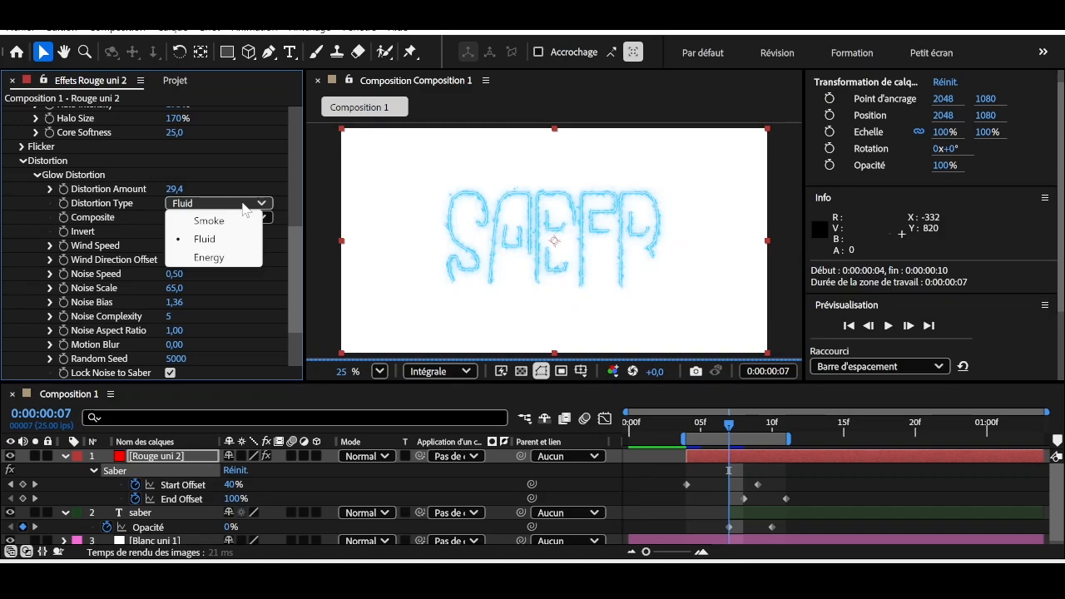
pyautogui.click(210, 258)
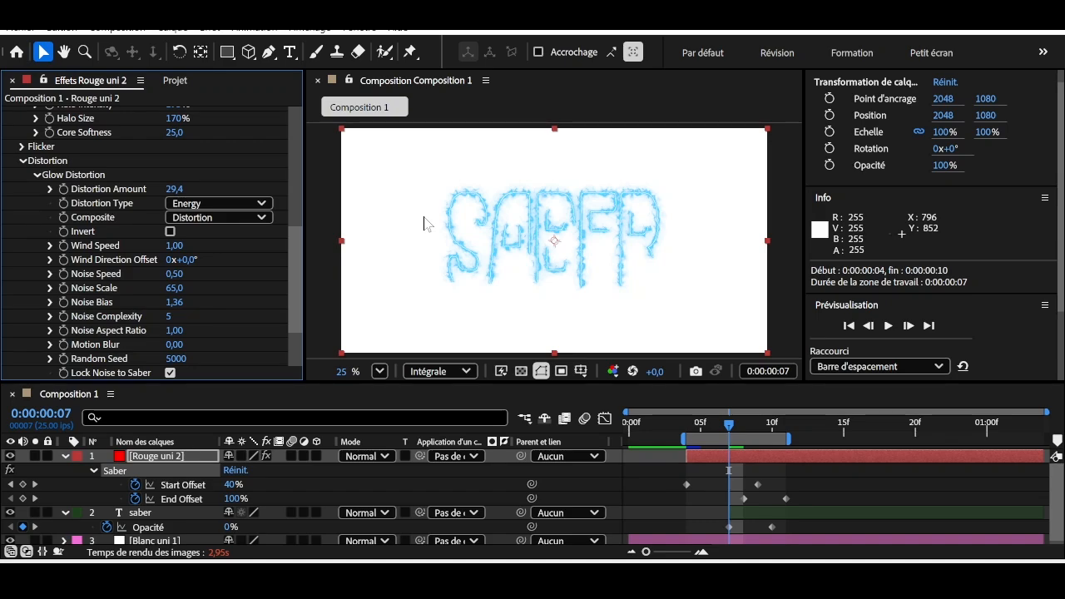
pyautogui.click(230, 204)
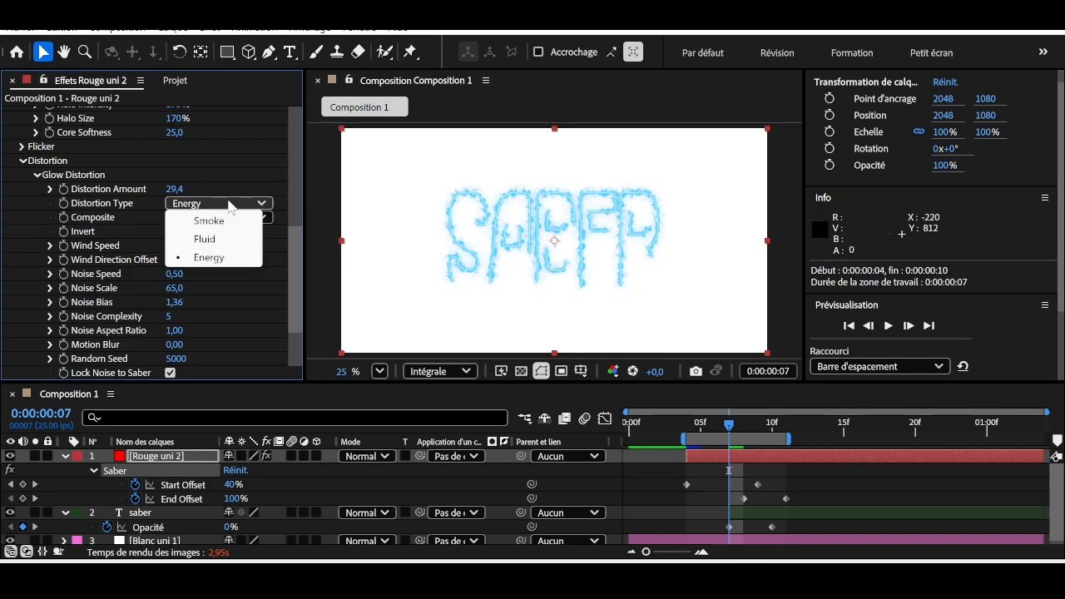
pyautogui.click(227, 220)
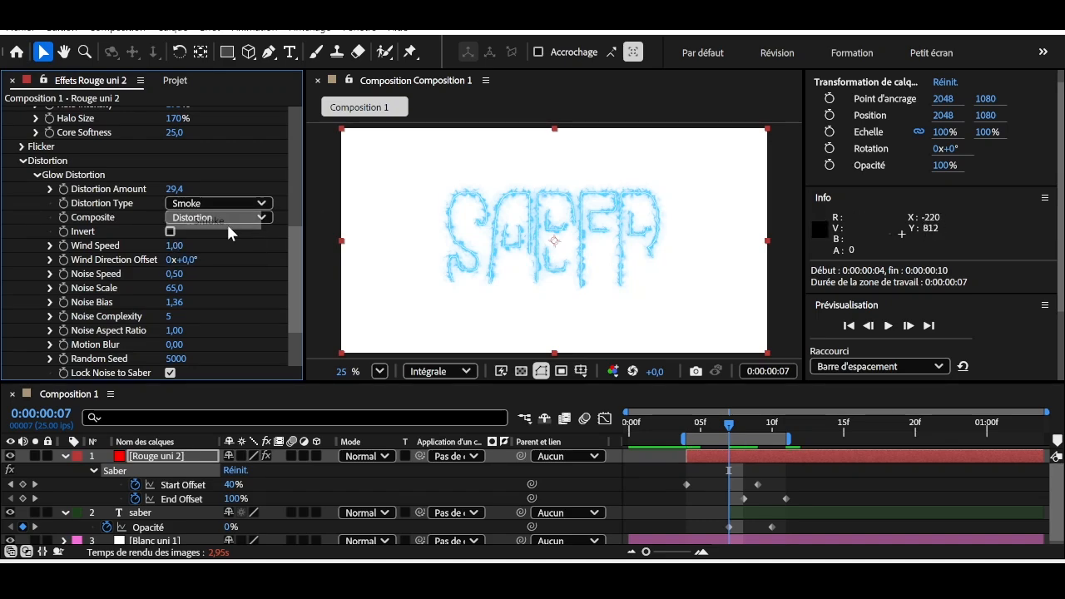
# Step: Set the Glow Distortion's Composite mode to Multiply and collapse the Glow Distortion settings
pyautogui.click(226, 220)
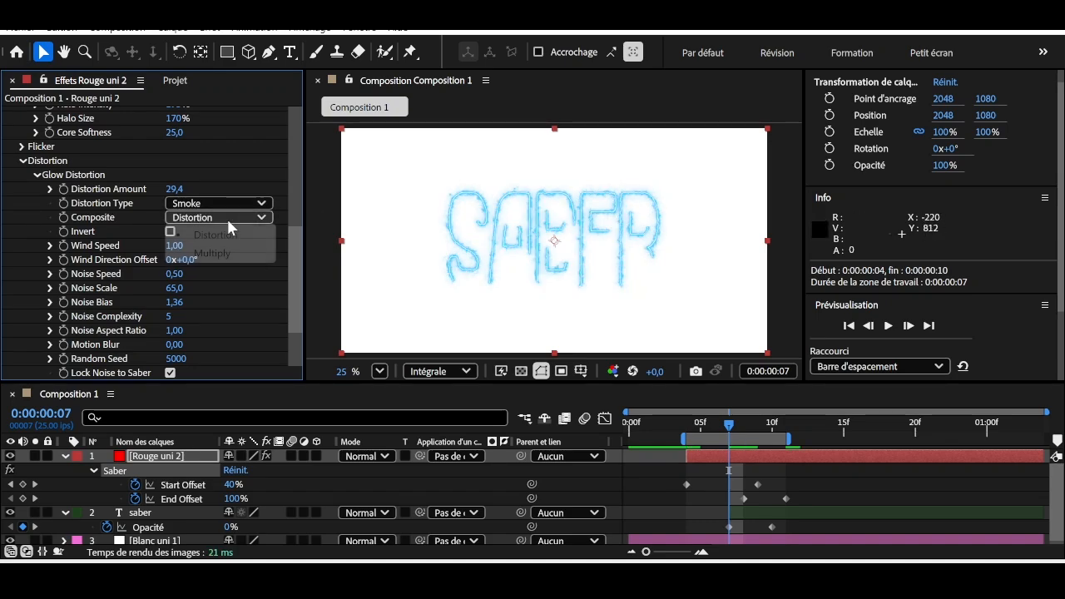
pyautogui.click(232, 264)
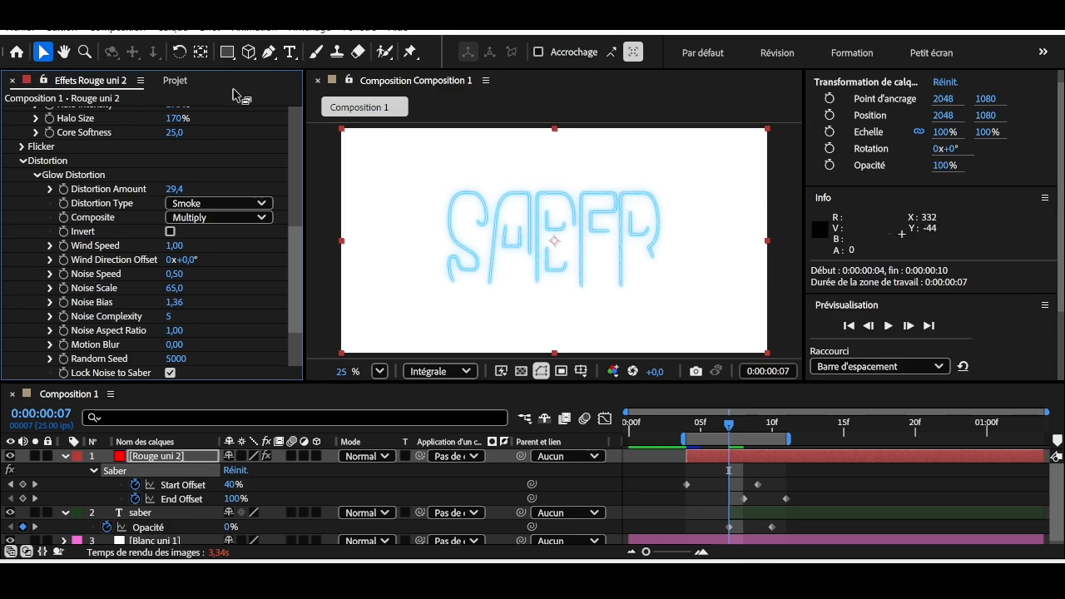
pyautogui.click(38, 176)
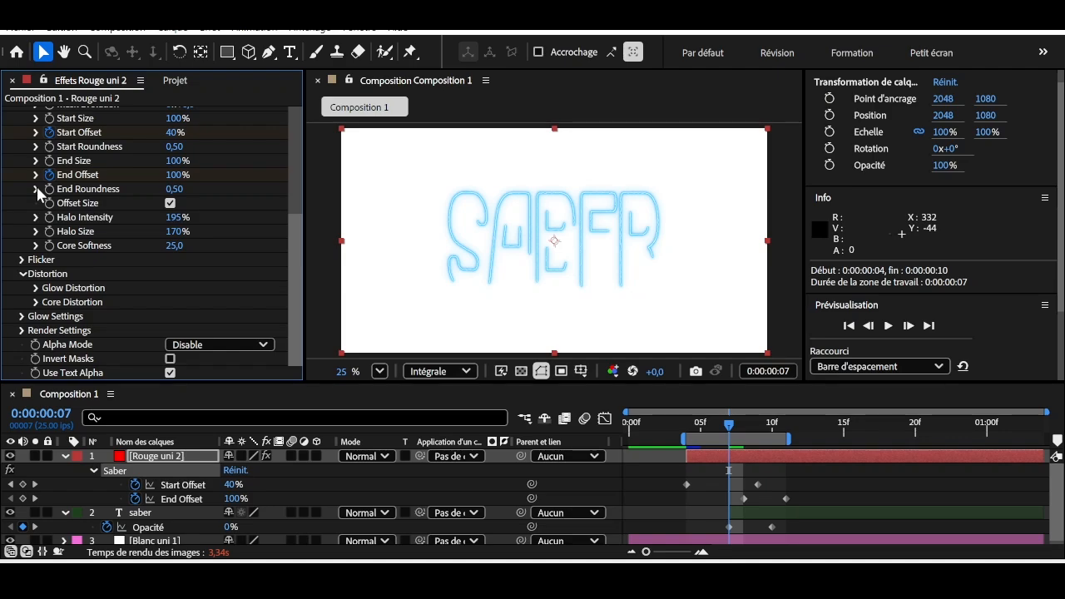
# Step: Set Saber's Flicker Intensity to 67%, Flicker Speed to 26,30 and flicker Random Seed to 35000, with Mask Randomization enabled
pyautogui.click(24, 317)
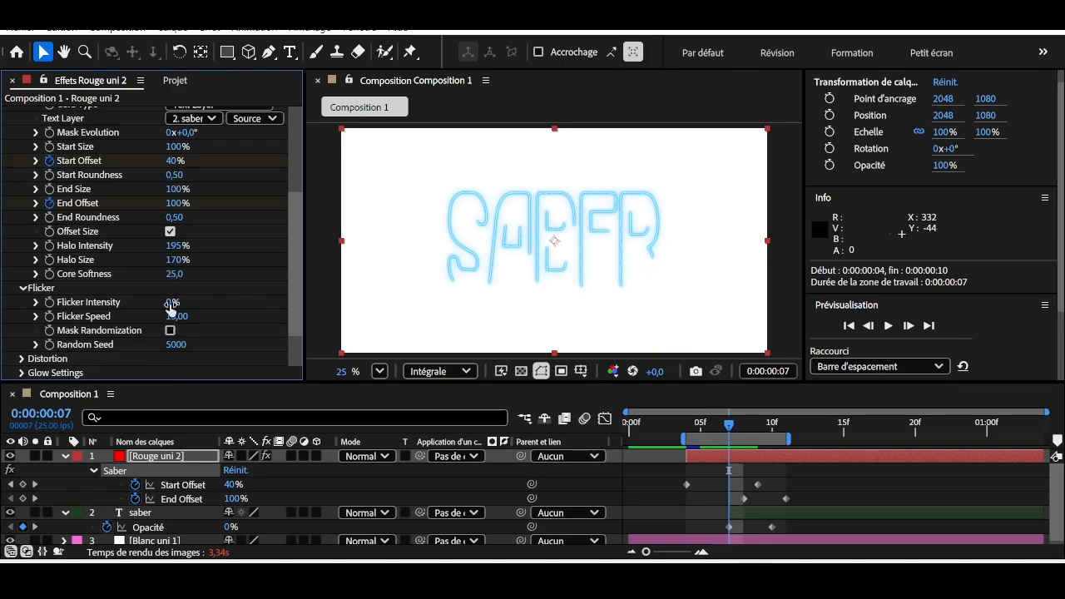
pyautogui.moveTo(194, 304); pyautogui.dragTo(194, 305)
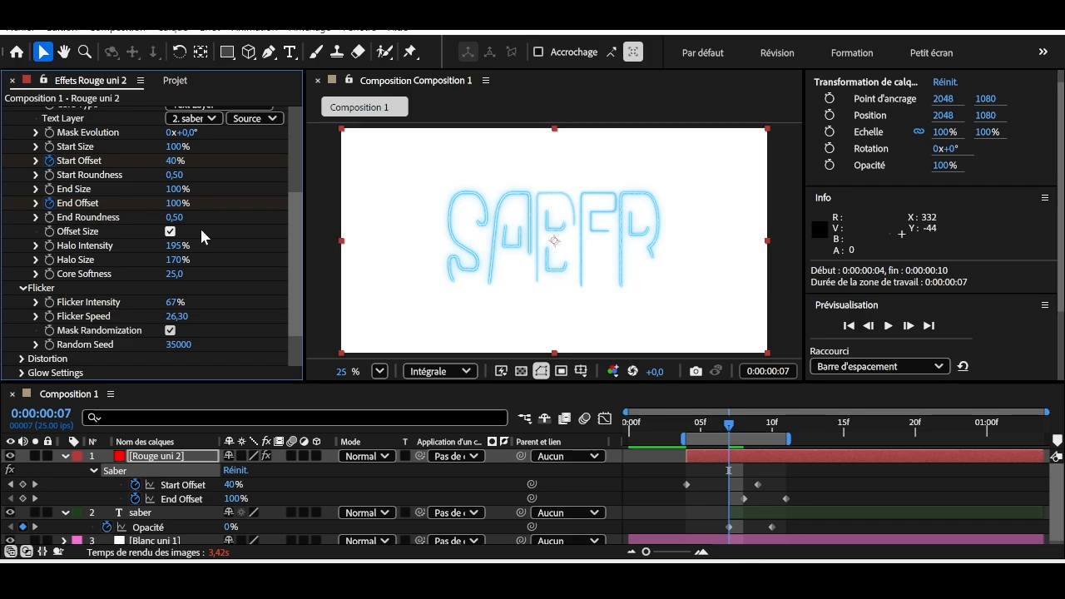
pyautogui.click(596, 342)
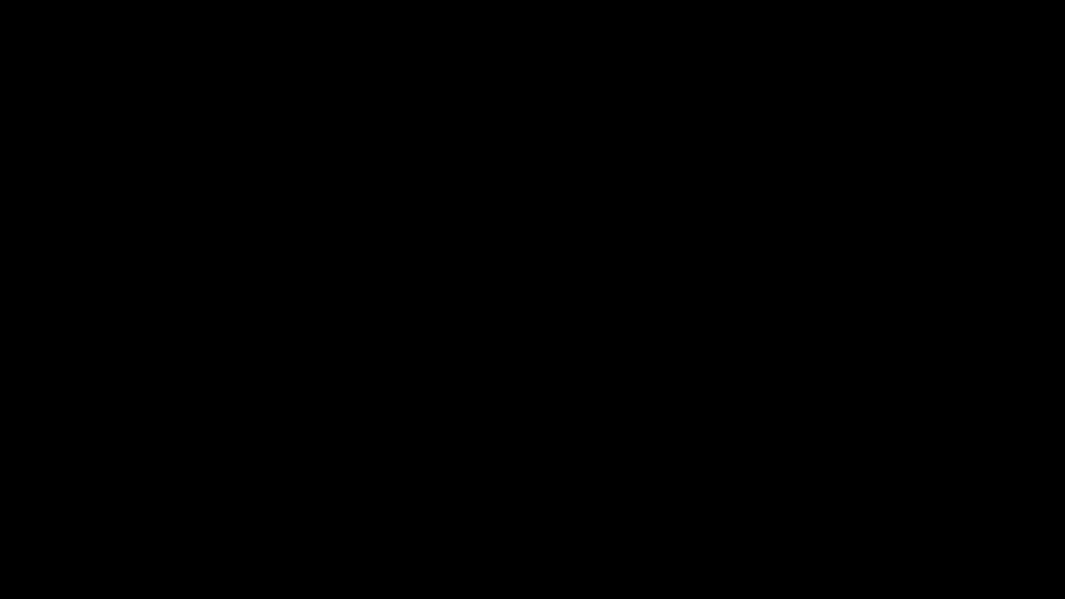